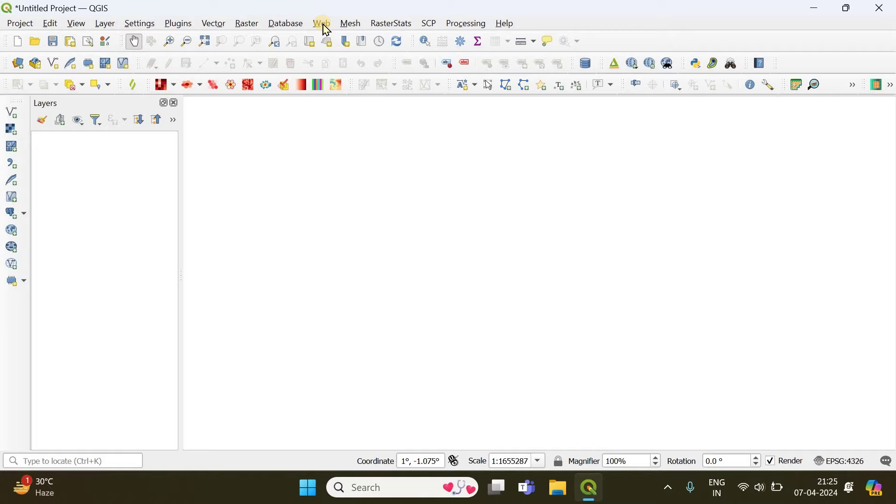
- Add the OSM Standard basemap from QuickMapServices and bring India into view
{"action": "left_click", "coordinate": [323, 24]}
{"action": "mouse_move", "coordinate": [360, 74]}
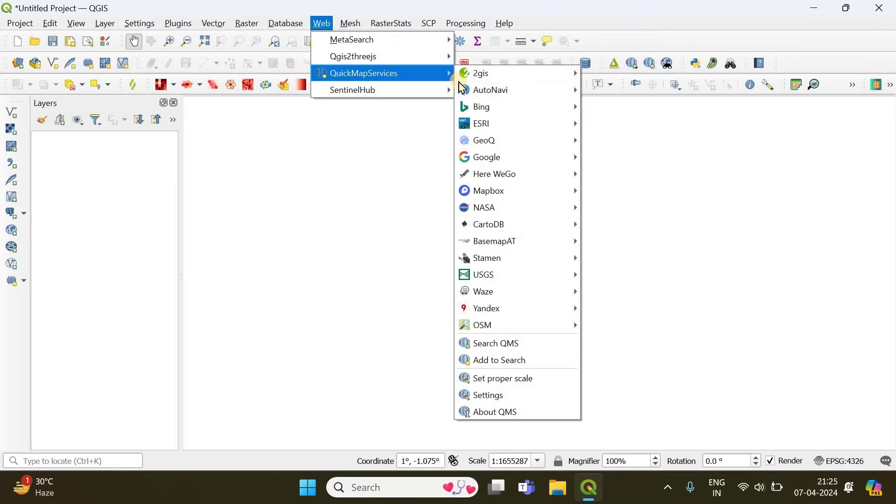
{"action": "mouse_move", "coordinate": [540, 328]}
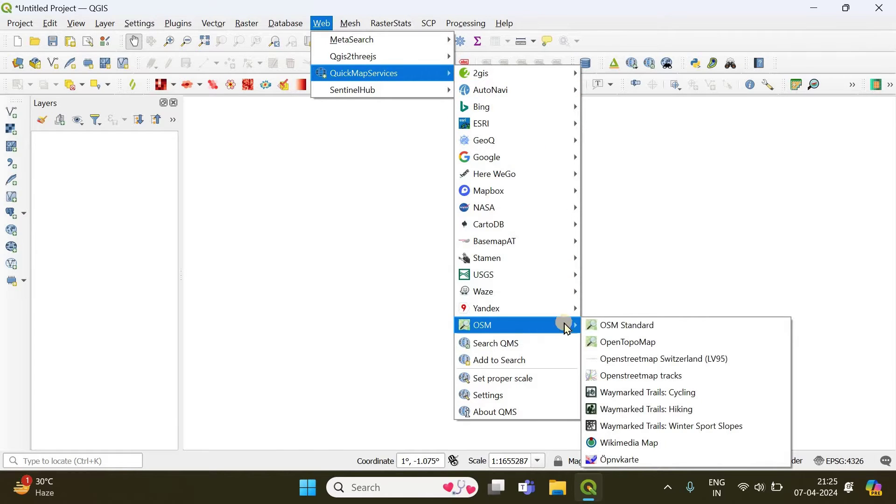
{"action": "left_click", "coordinate": [608, 325]}
{"action": "scroll", "coordinate": [588, 268], "scroll_direction": "up", "scroll_amount": 6}
{"action": "scroll", "coordinate": [577, 315], "scroll_direction": "down", "scroll_amount": 2}
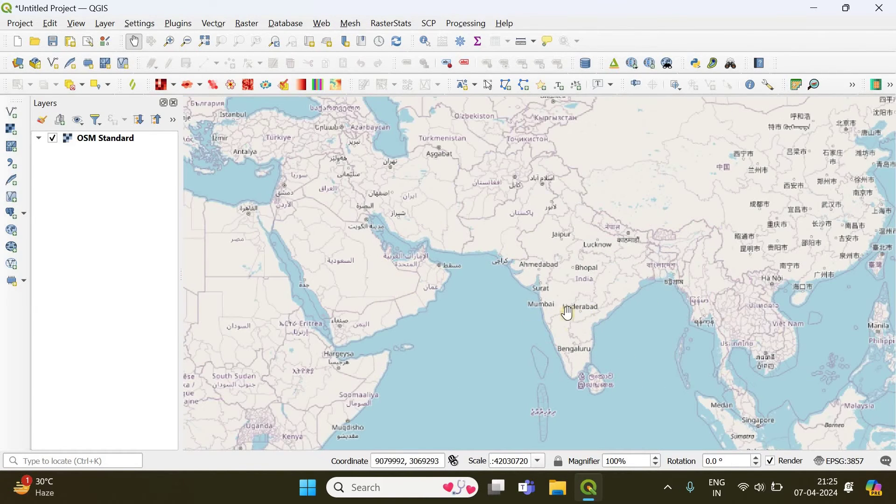
- Search the plugin manager for "quick" and examine the QuickMapServices plugin's details and installation options
{"action": "left_click", "coordinate": [182, 26]}
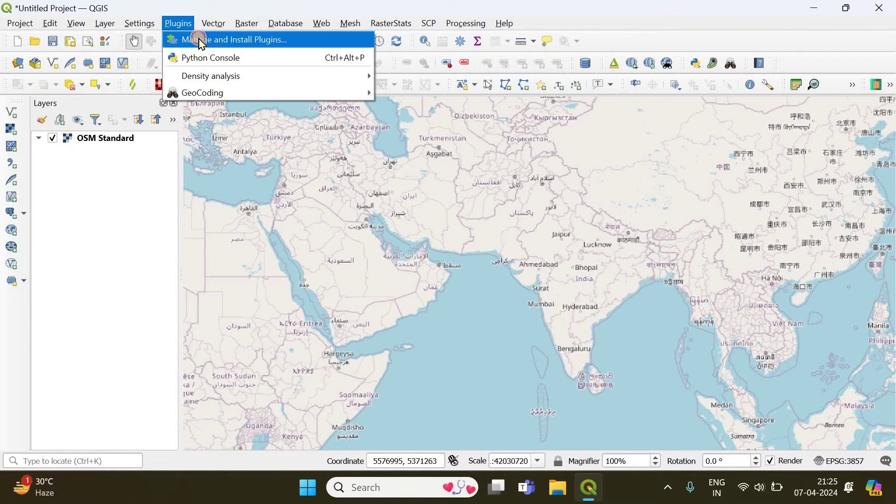
{"action": "left_click", "coordinate": [198, 38]}
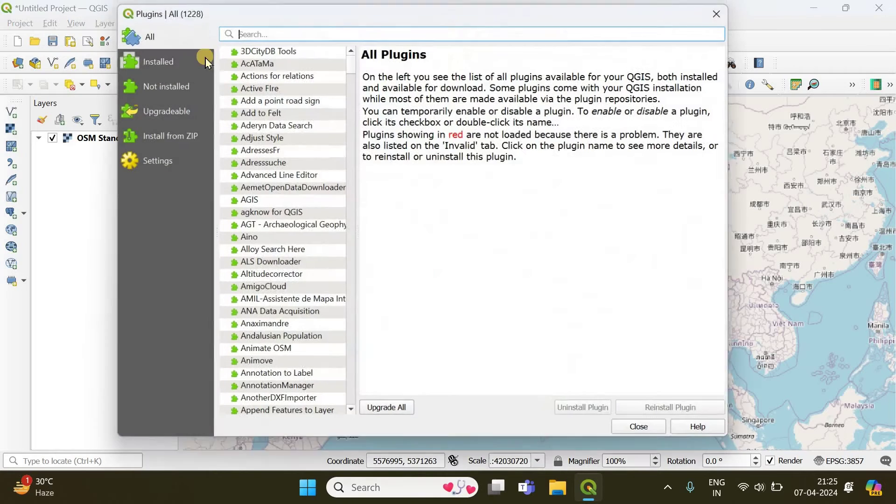
{"action": "type", "text": "quick"}
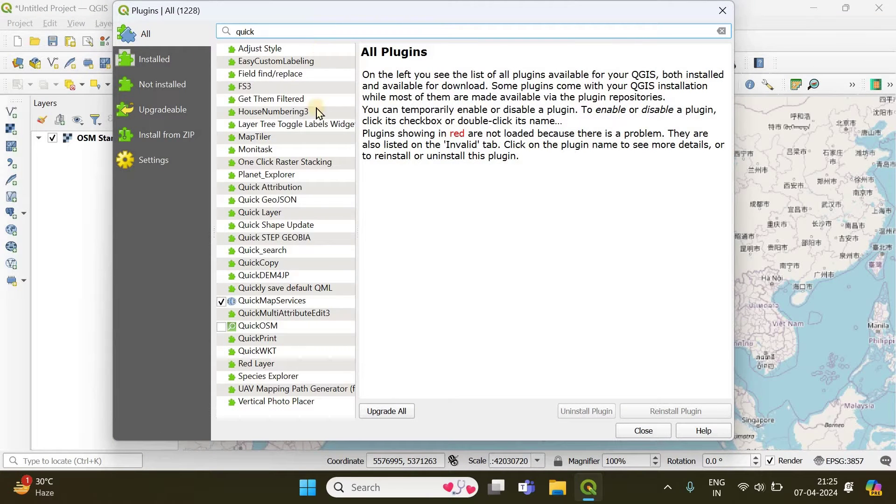
{"action": "left_click", "coordinate": [303, 288]}
{"action": "key", "text": "Down"}
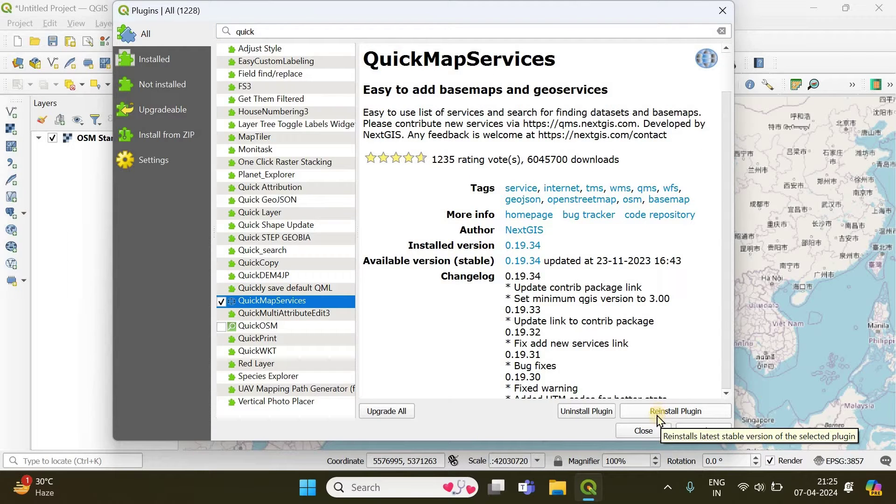
{"action": "left_click", "coordinate": [643, 432]}
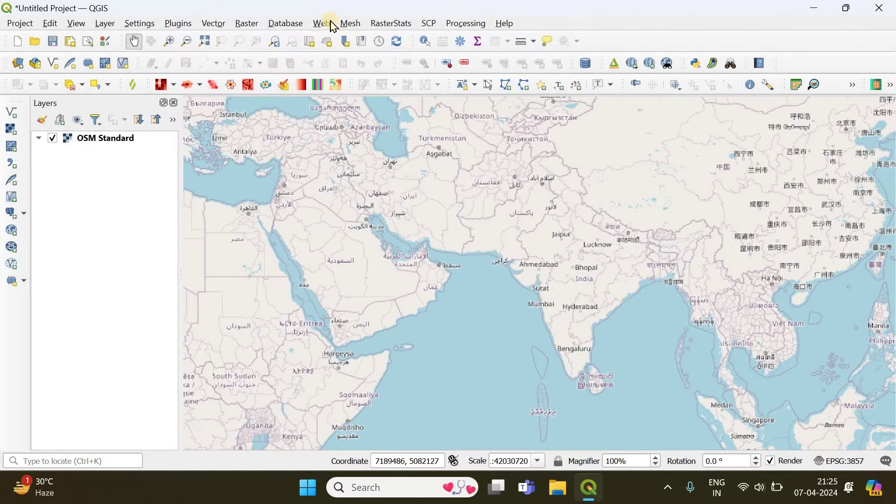
{"action": "left_click", "coordinate": [327, 26]}
{"action": "mouse_move", "coordinate": [360, 72]}
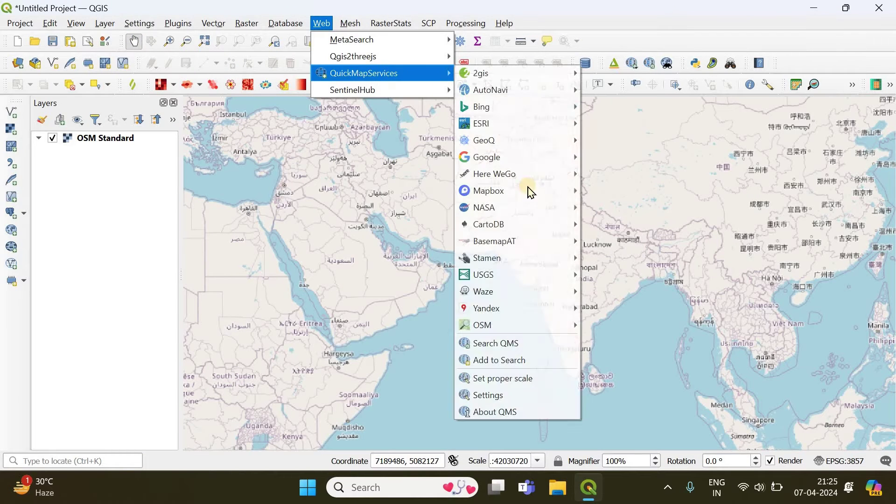
{"action": "left_click", "coordinate": [515, 325]}
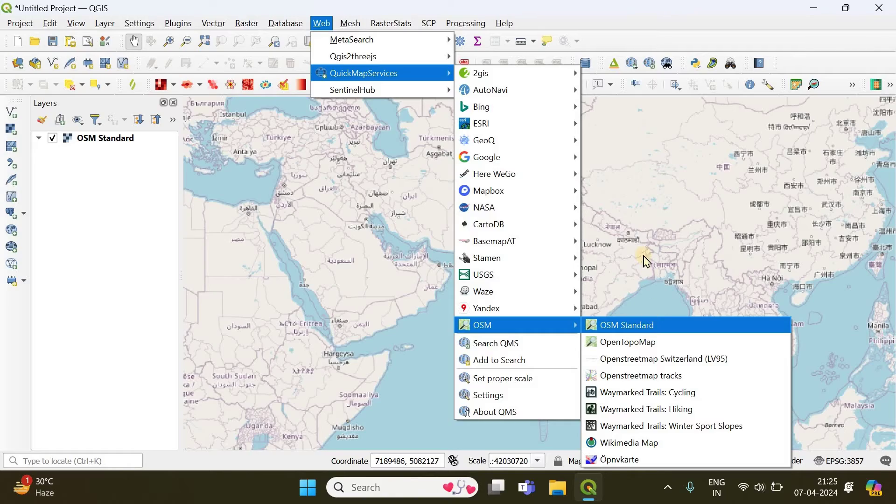
{"action": "left_click", "coordinate": [613, 326]}
- Zoom the map in to the Parambikulam WLS/Tiger Reserve in southern India
{"action": "scroll", "coordinate": [445, 299], "scroll_direction": "up", "scroll_amount": 3}
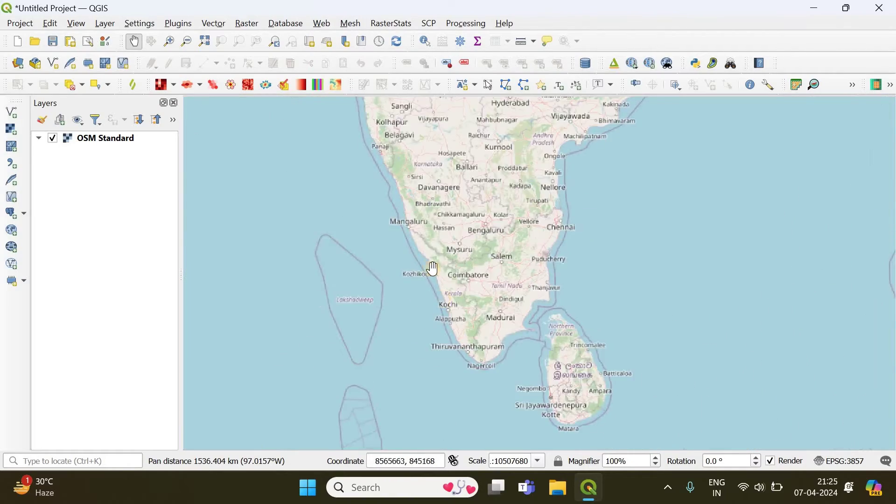
{"action": "scroll", "coordinate": [427, 253], "scroll_direction": "up", "scroll_amount": 1}
{"action": "scroll", "coordinate": [456, 270], "scroll_direction": "up", "scroll_amount": 1}
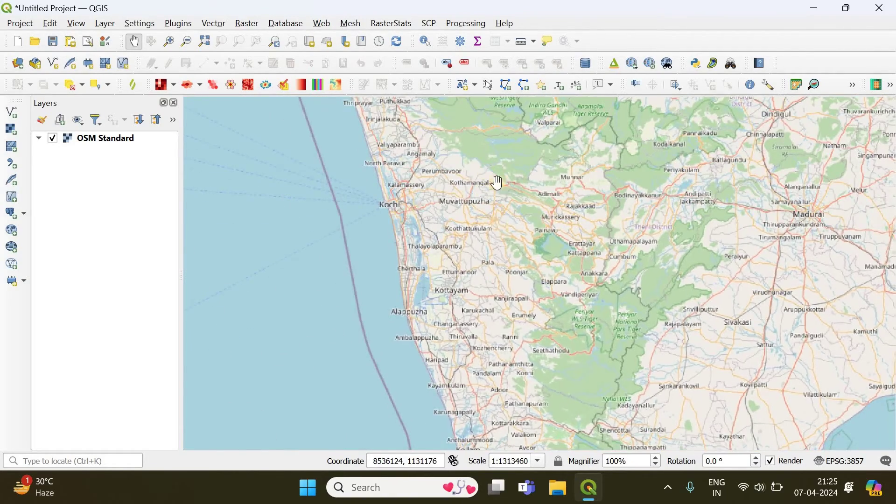
{"action": "left_click_drag", "start_coordinate": [498, 227], "coordinate": [529, 182]}
{"action": "scroll", "coordinate": [570, 250], "scroll_direction": "up", "scroll_amount": 1}
{"action": "scroll", "coordinate": [534, 268], "scroll_direction": "up", "scroll_amount": 1}
{"action": "left_click_drag", "start_coordinate": [534, 268], "coordinate": [501, 235]}
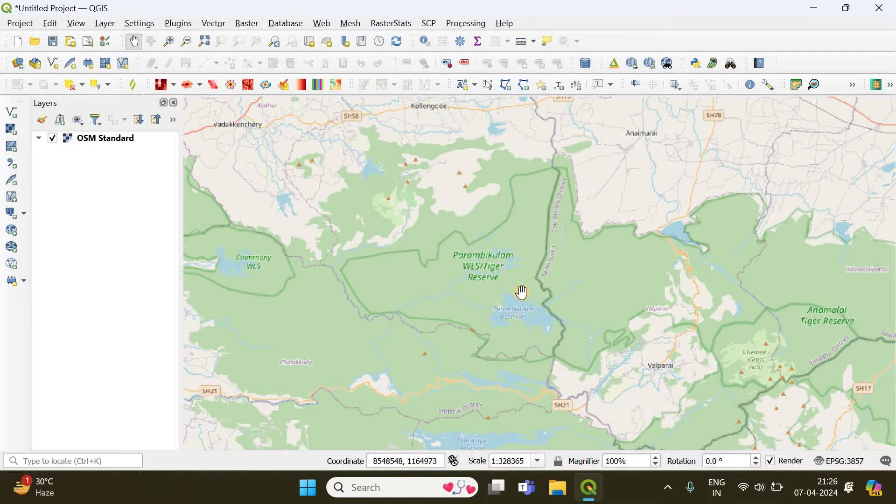
{"action": "left_click_drag", "start_coordinate": [523, 294], "coordinate": [529, 294]}
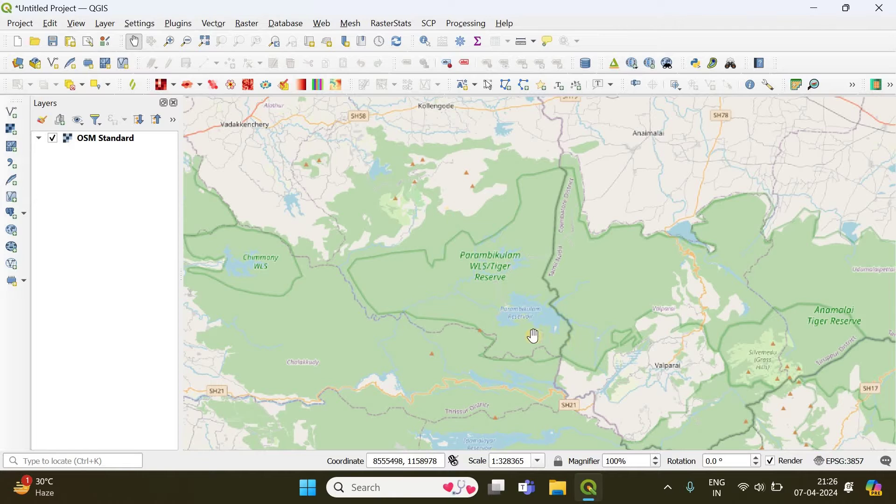
- Start adding a delimited text layer and load Rainfall Data.csv from the Bubble Map QGIS folder as its source
{"action": "left_click", "coordinate": [105, 26]}
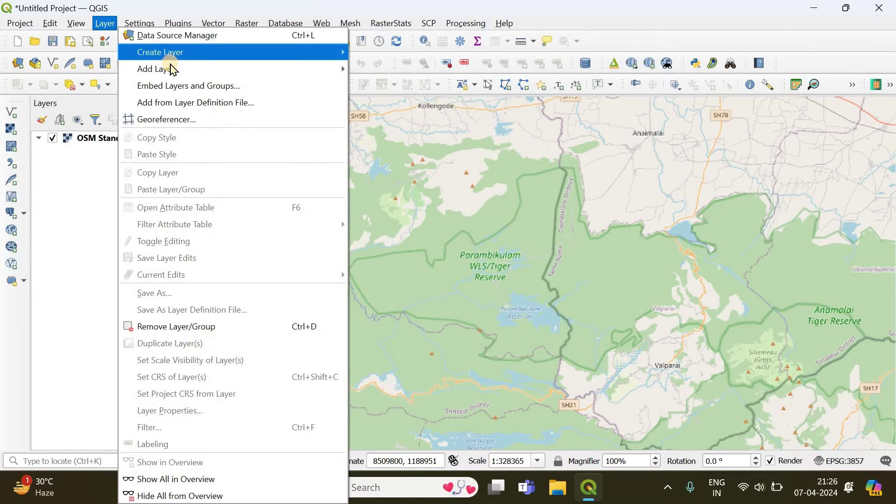
{"action": "mouse_move", "coordinate": [298, 70]}
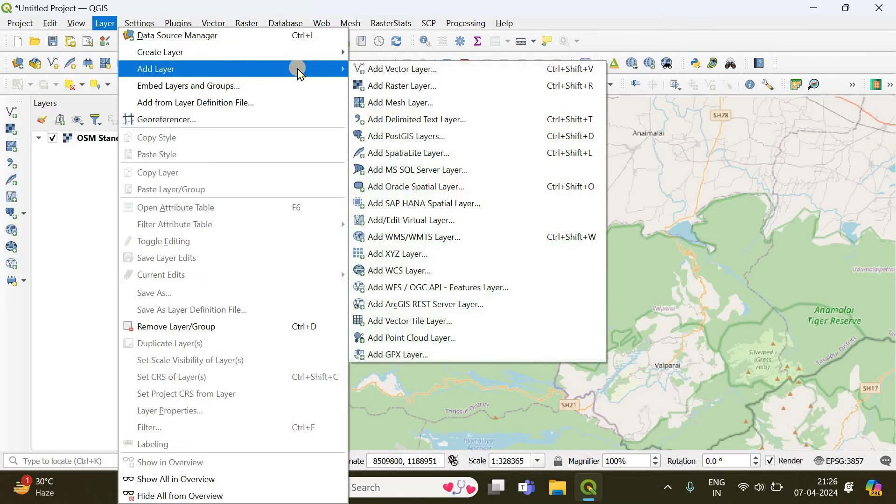
{"action": "left_click", "coordinate": [422, 121]}
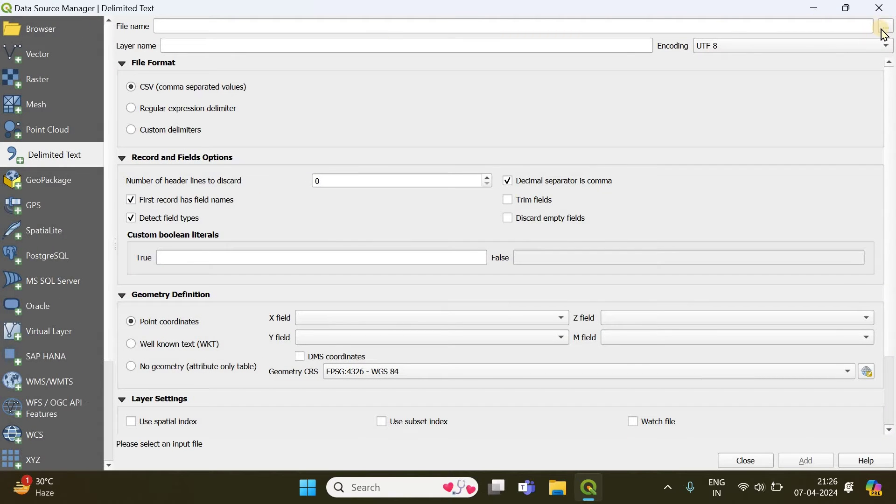
{"action": "left_click", "coordinate": [884, 30]}
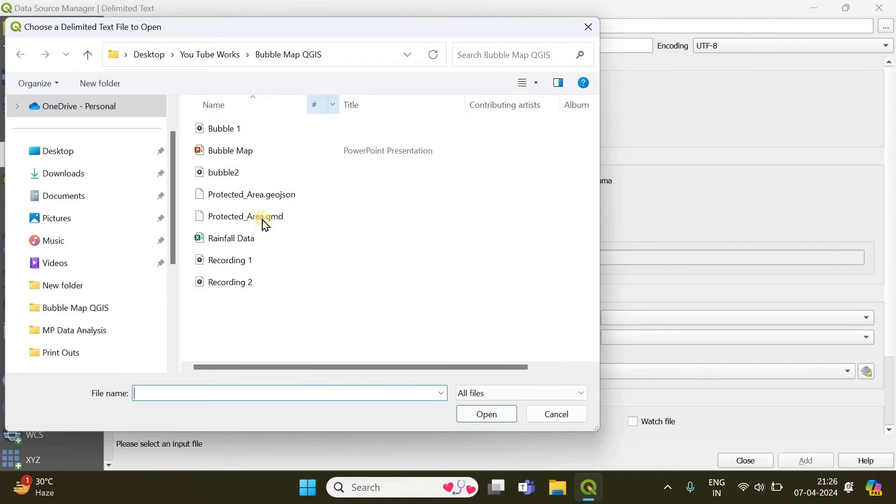
{"action": "left_click", "coordinate": [240, 245]}
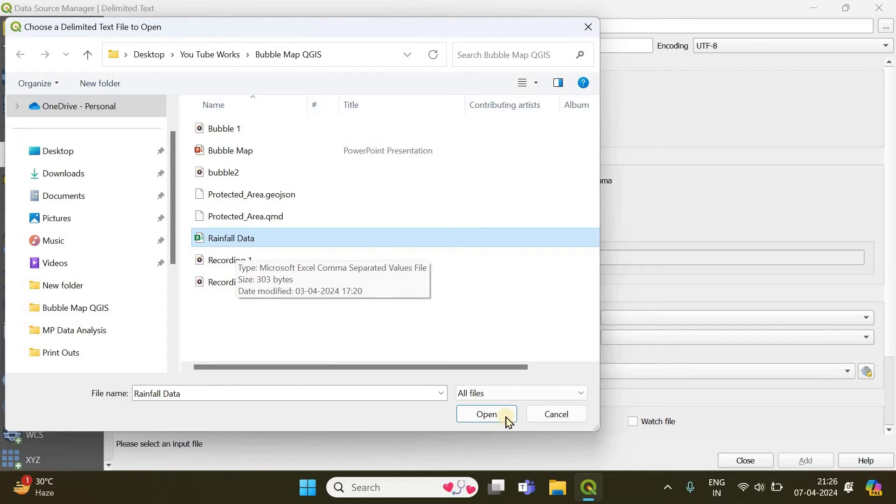
{"action": "left_click", "coordinate": [487, 415]}
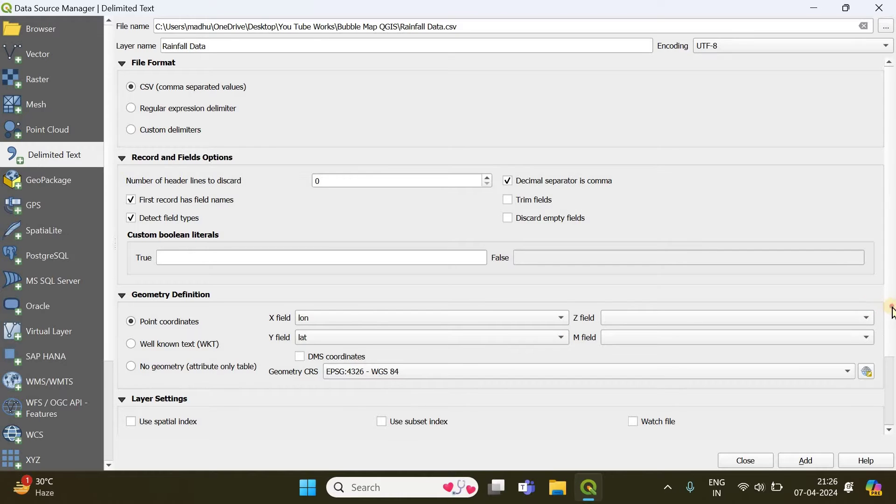
- Check the sample data and add the rainfall point layer with lon as X, lat as Y and EPSG:4326 - WGS 84
{"action": "scroll", "coordinate": [894, 382], "scroll_direction": "down", "scroll_amount": 3}
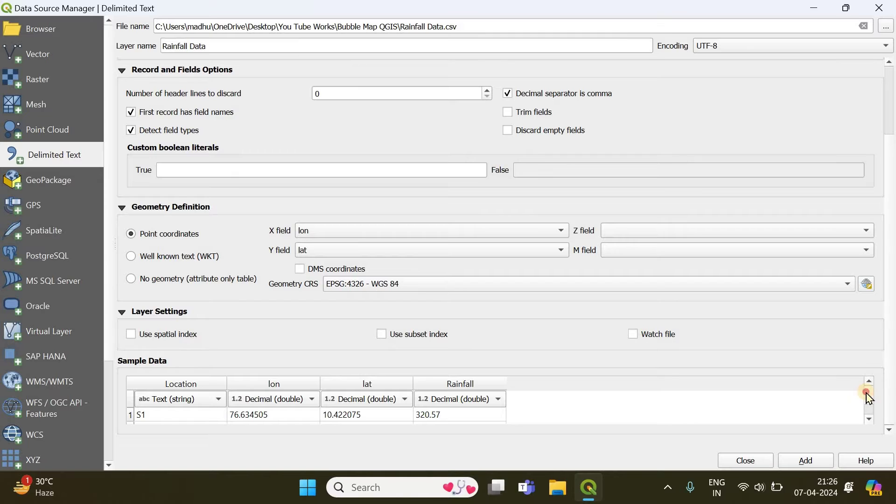
{"action": "scroll", "coordinate": [867, 401], "scroll_direction": "down", "scroll_amount": 2}
{"action": "scroll", "coordinate": [866, 390], "scroll_direction": "up", "scroll_amount": 2}
{"action": "scroll", "coordinate": [869, 397], "scroll_direction": "down", "scroll_amount": 2}
{"action": "scroll", "coordinate": [867, 393], "scroll_direction": "up", "scroll_amount": 2}
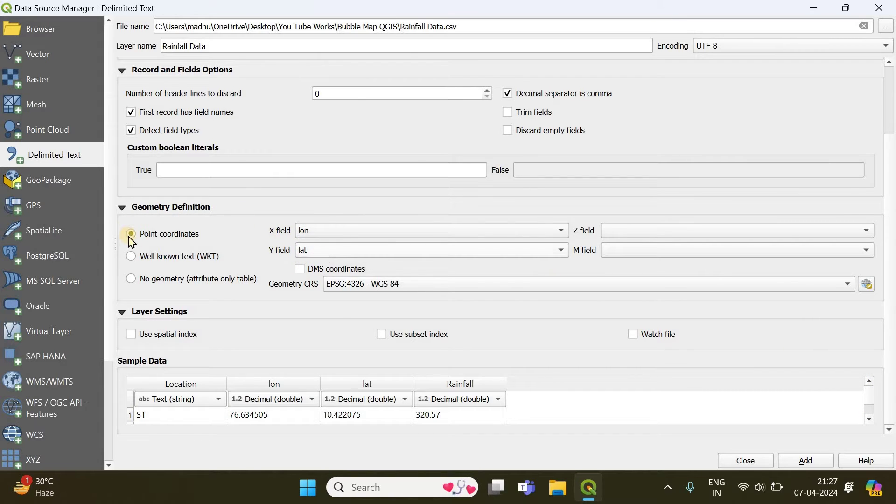
{"action": "left_click", "coordinate": [811, 465]}
{"action": "left_click", "coordinate": [760, 460]}
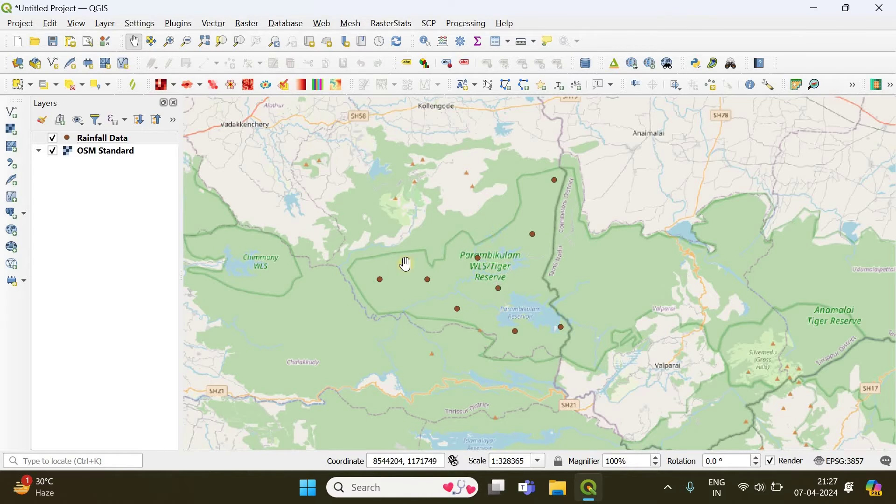
- Label the Rainfall Data points with Single Labels using the Location field as the value
{"action": "right_click", "coordinate": [112, 142]}
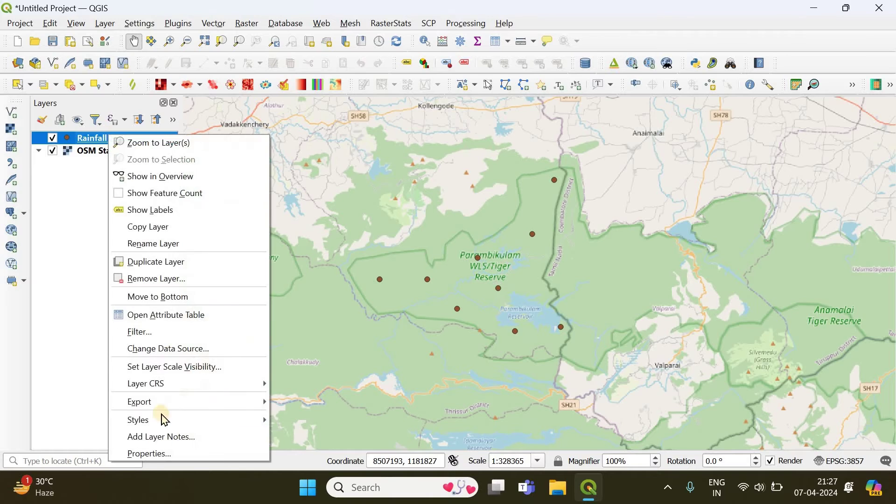
{"action": "left_click", "coordinate": [167, 457]}
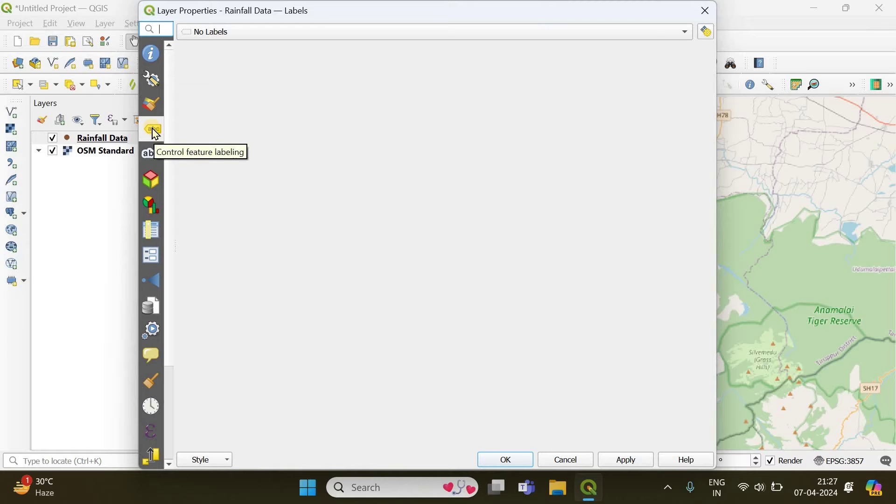
{"action": "left_click", "coordinate": [686, 36]}
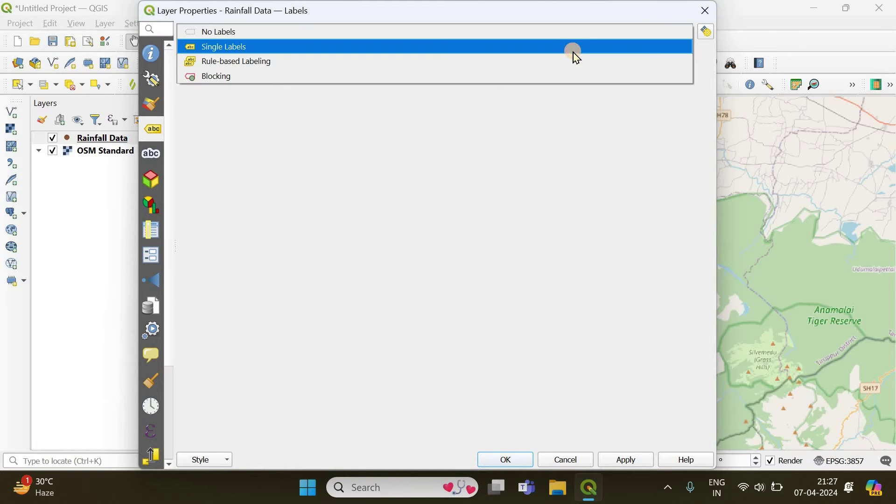
{"action": "left_click", "coordinate": [574, 46]}
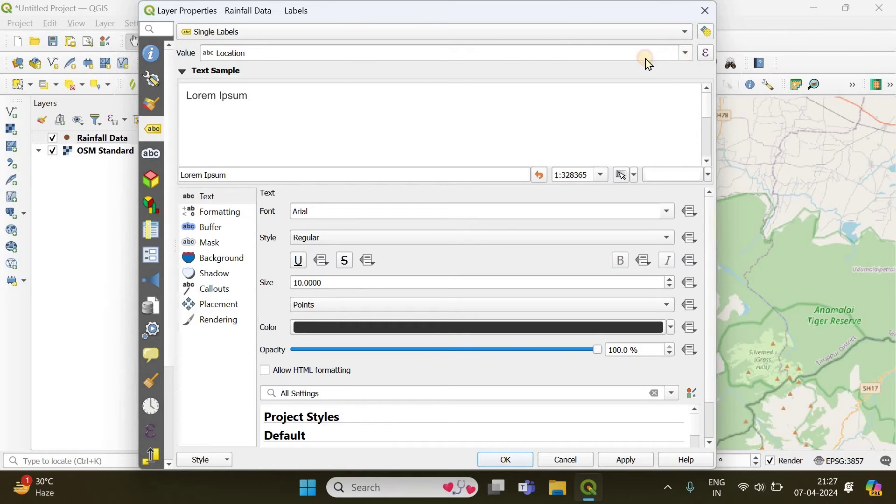
{"action": "left_click", "coordinate": [684, 59]}
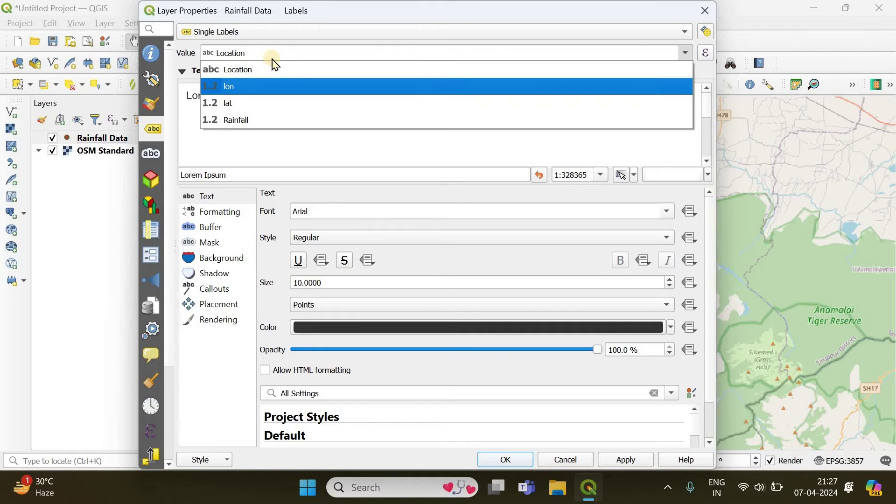
{"action": "left_click", "coordinate": [252, 74]}
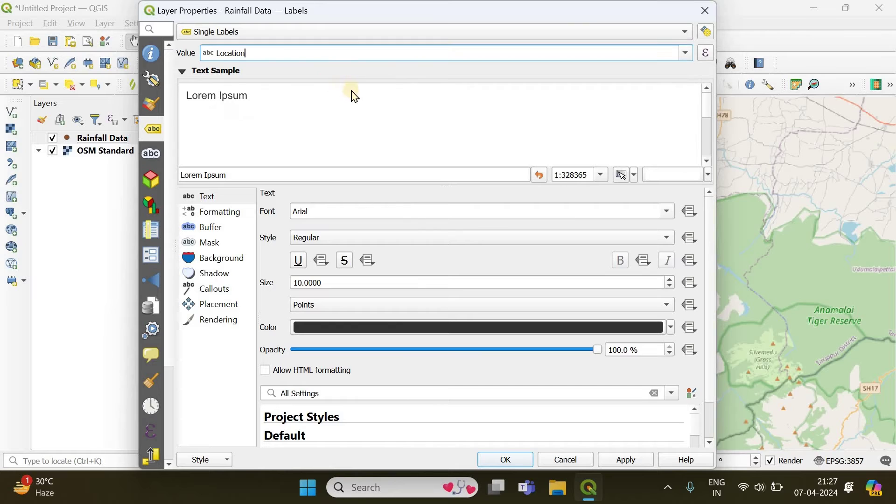
{"action": "left_click", "coordinate": [627, 459]}
{"action": "left_click", "coordinate": [495, 456]}
- Set the Rainfall Data label placement distance to 0.5 millimetres, keeping the Cartographic mode
{"action": "scroll", "coordinate": [507, 285], "scroll_direction": "up", "scroll_amount": 1}
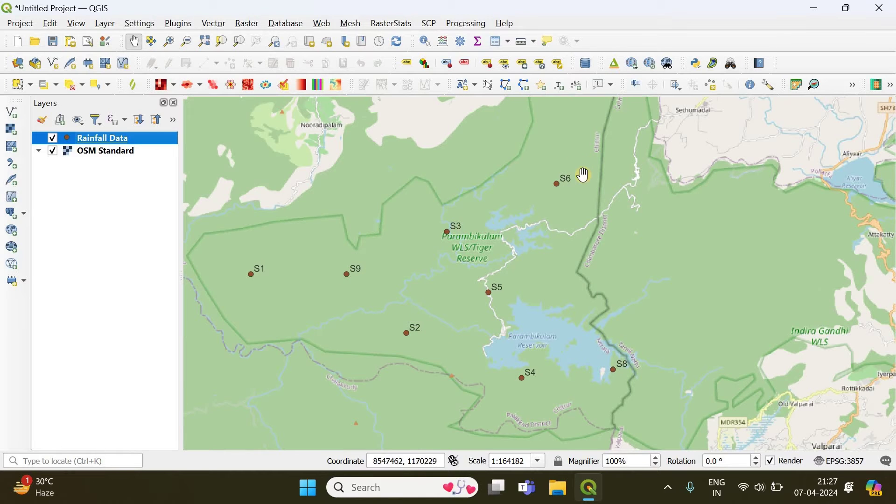
{"action": "scroll", "coordinate": [574, 223], "scroll_direction": "down", "scroll_amount": 1}
{"action": "scroll", "coordinate": [572, 230], "scroll_direction": "up", "scroll_amount": 1}
{"action": "scroll", "coordinate": [586, 177], "scroll_direction": "down", "scroll_amount": 1}
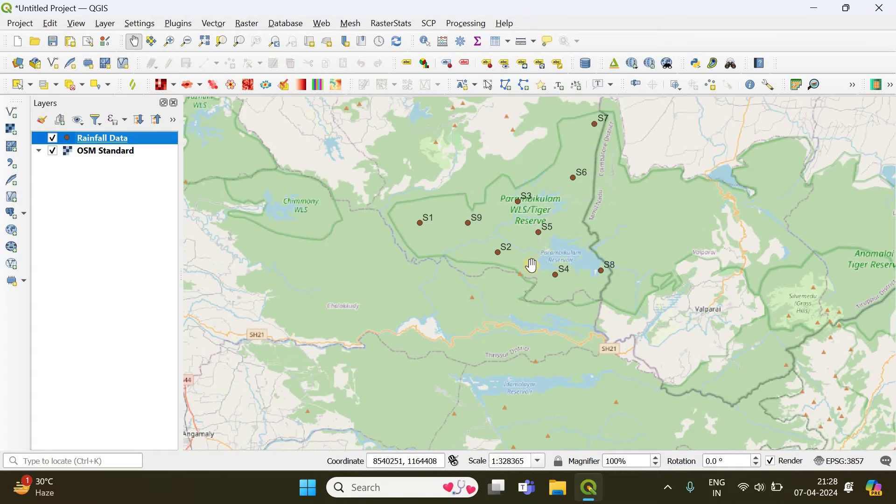
{"action": "left_click_drag", "start_coordinate": [542, 233], "coordinate": [523, 272]}
{"action": "right_click", "coordinate": [97, 139]}
{"action": "left_click", "coordinate": [135, 459]}
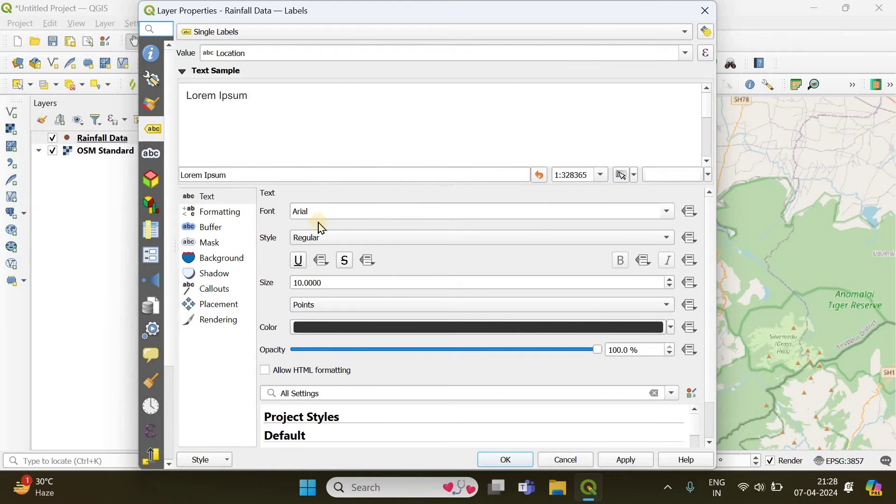
{"action": "left_click", "coordinate": [215, 306]}
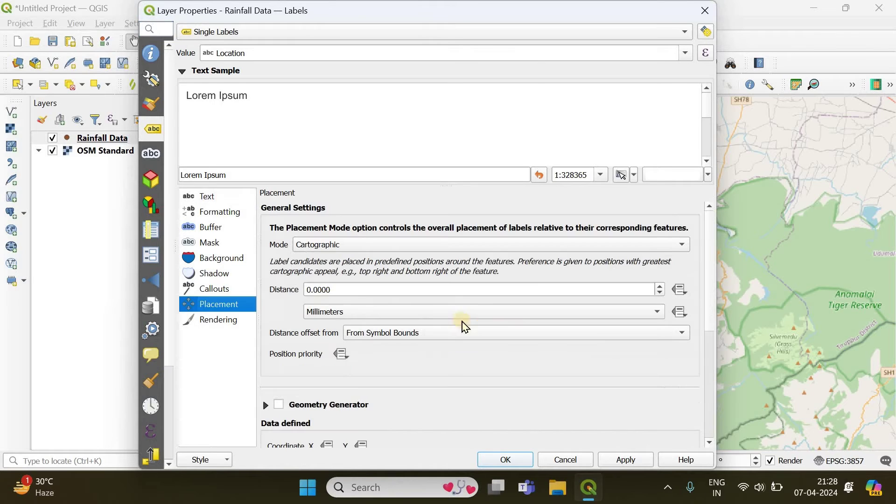
{"action": "left_click", "coordinate": [662, 288]}
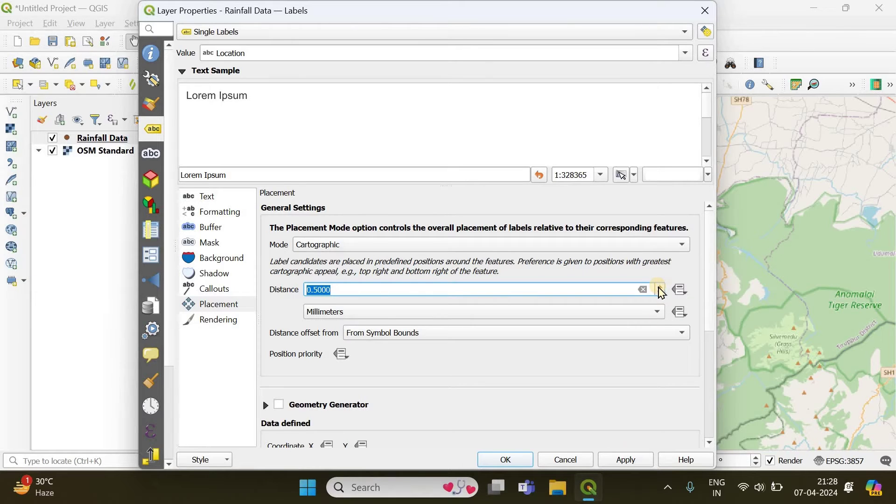
{"action": "left_click", "coordinate": [522, 459]}
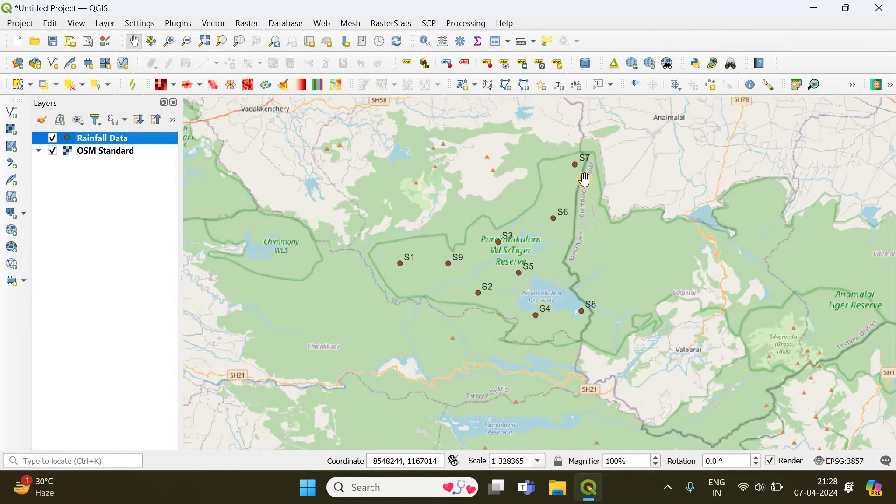
- Set the global opacity of the OSM Standard basemap to 38.3 % and apply it
{"action": "left_click_drag", "start_coordinate": [562, 202], "coordinate": [557, 216]}
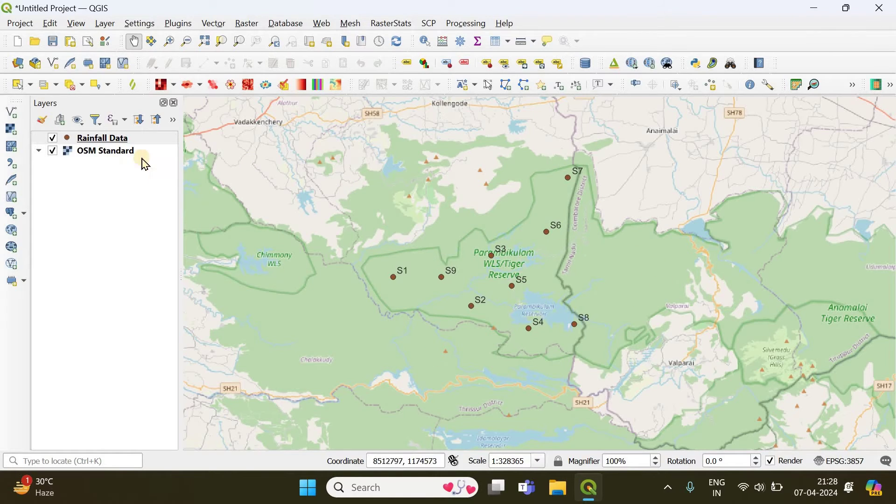
{"action": "right_click", "coordinate": [111, 149]}
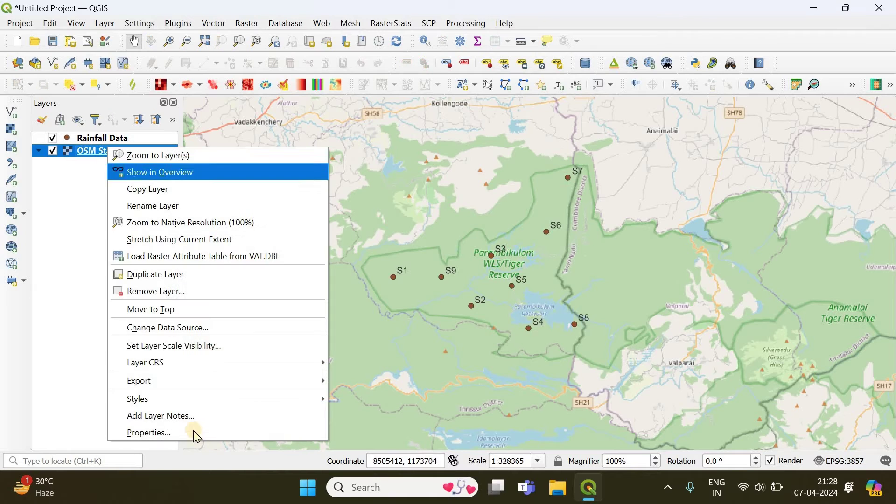
{"action": "key", "text": "Return"}
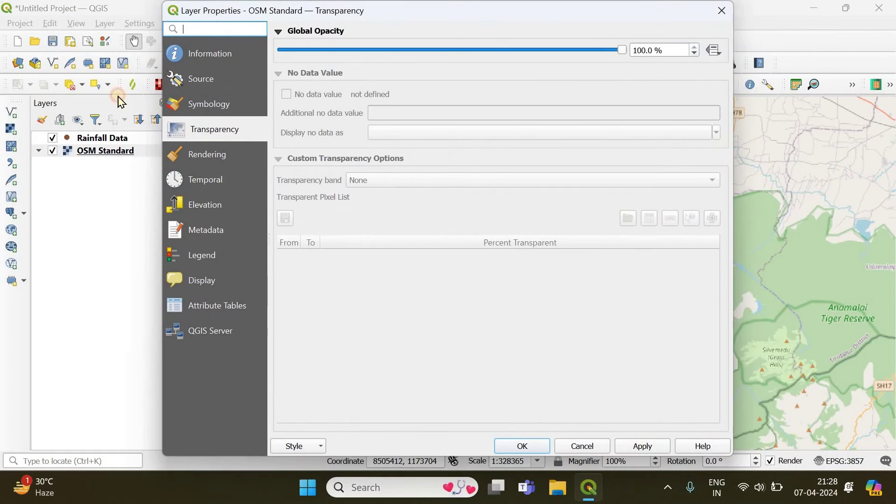
{"action": "key", "text": "Escape"}
{"action": "right_click", "coordinate": [111, 162]}
{"action": "left_click", "coordinate": [160, 437]}
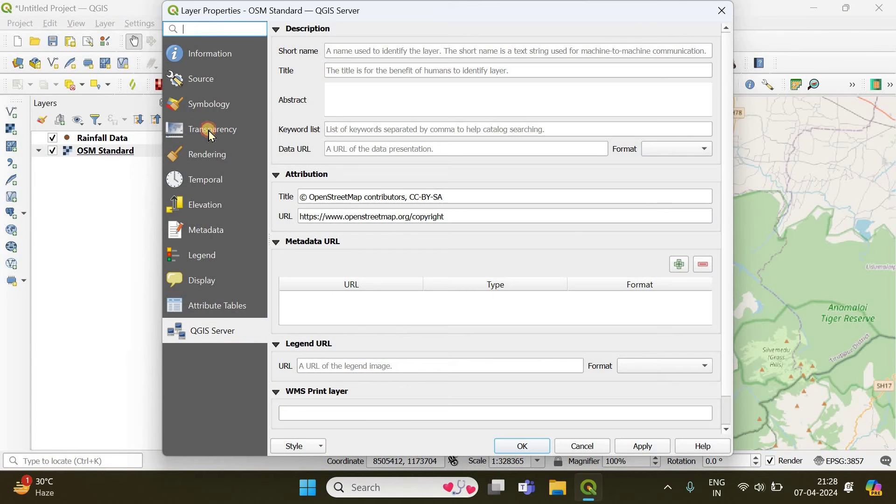
{"action": "left_click", "coordinate": [211, 130]}
{"action": "left_click_drag", "start_coordinate": [624, 51], "coordinate": [608, 50]}
{"action": "left_click_drag", "start_coordinate": [529, 48], "coordinate": [414, 53]}
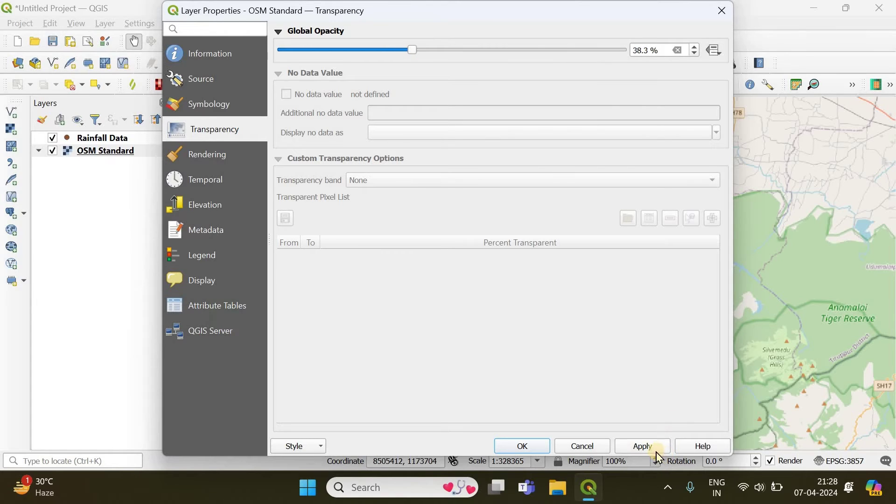
{"action": "left_click", "coordinate": [653, 447]}
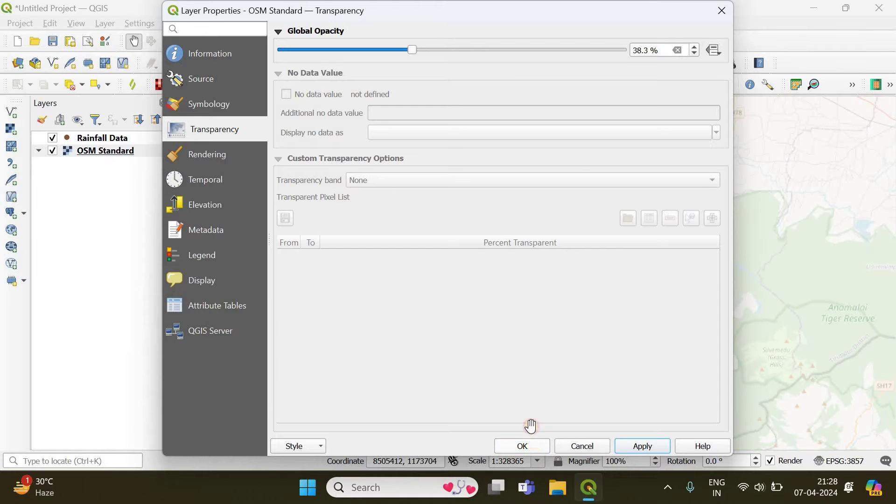
{"action": "left_click", "coordinate": [532, 446]}
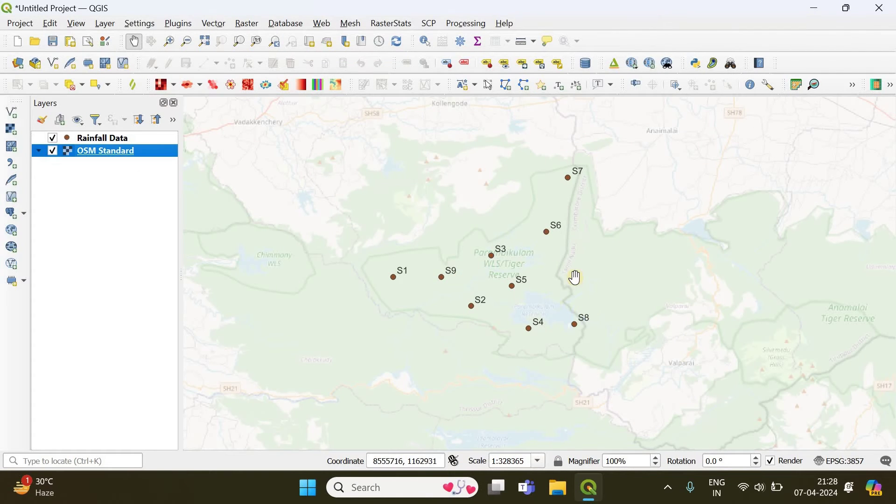
- Add Protected_Area.geojson from the Bubble Map QGIS folder in File Explorer to the QGIS map as a layer
{"action": "scroll", "coordinate": [575, 277], "scroll_direction": "down", "scroll_amount": 1}
{"action": "scroll", "coordinate": [568, 272], "scroll_direction": "up", "scroll_amount": 1}
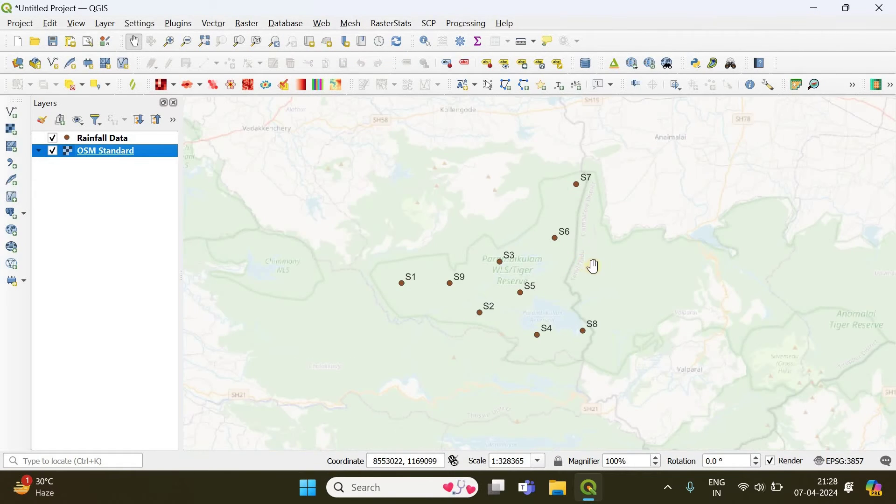
{"action": "left_click_drag", "start_coordinate": [595, 254], "coordinate": [554, 282]}
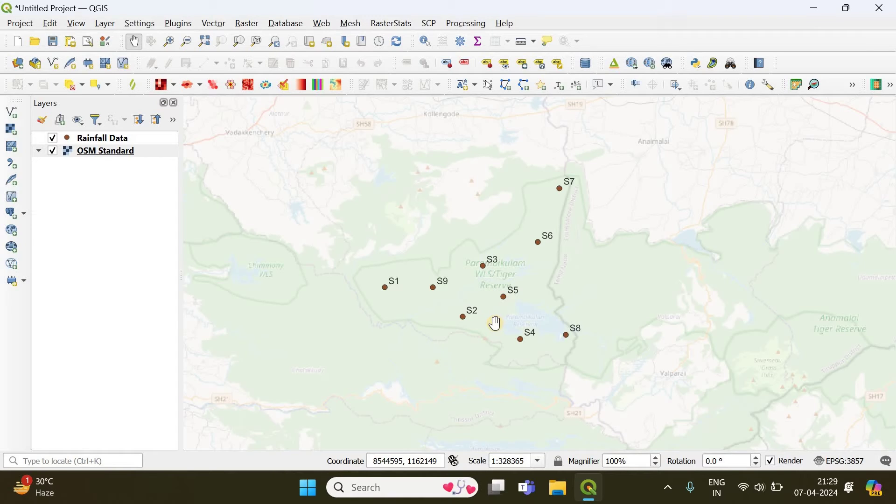
{"action": "left_click", "coordinate": [562, 494]}
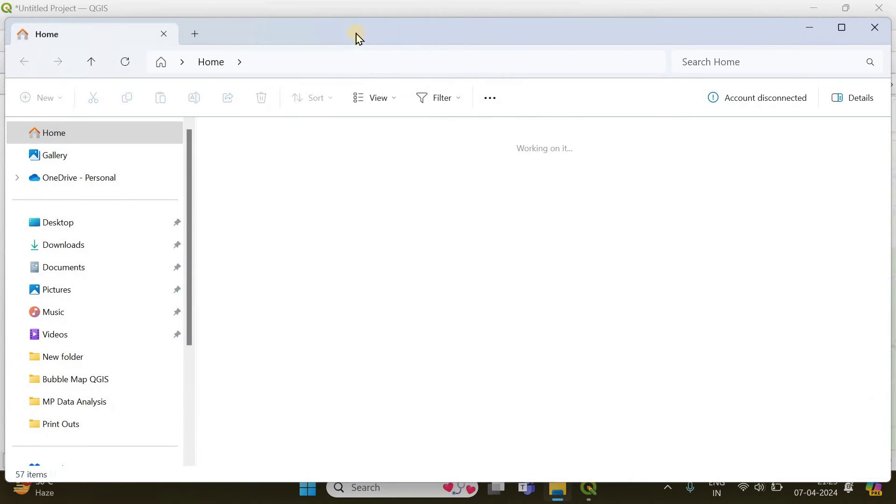
{"action": "left_click_drag", "start_coordinate": [359, 39], "coordinate": [577, 28]}
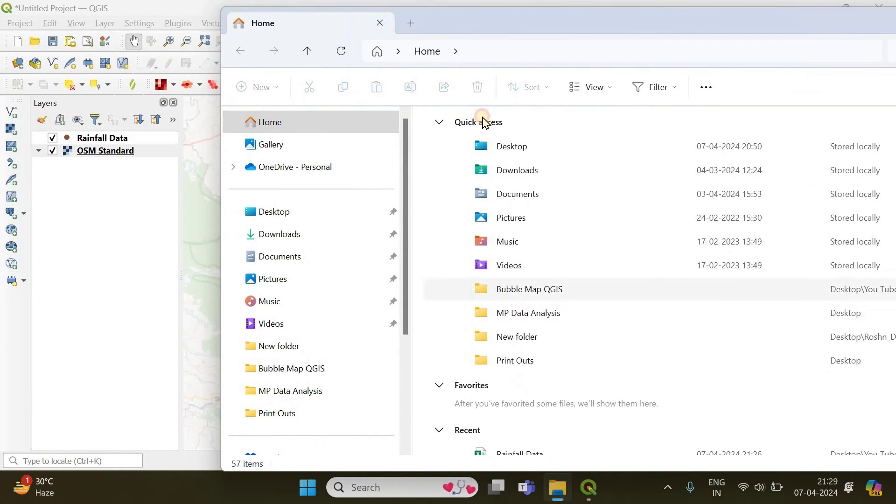
{"action": "double_click", "coordinate": [530, 289]}
{"action": "left_click_drag", "start_coordinate": [536, 64], "coordinate": [777, 105]}
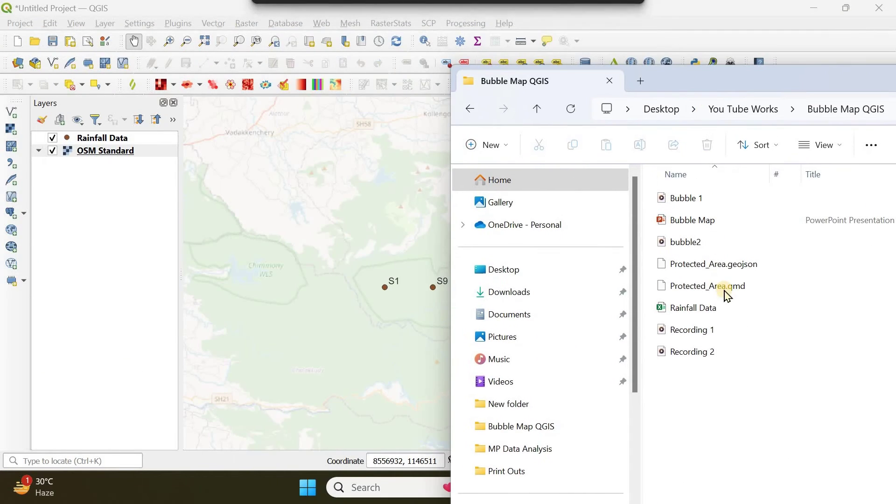
{"action": "mouse_move", "coordinate": [699, 270]}
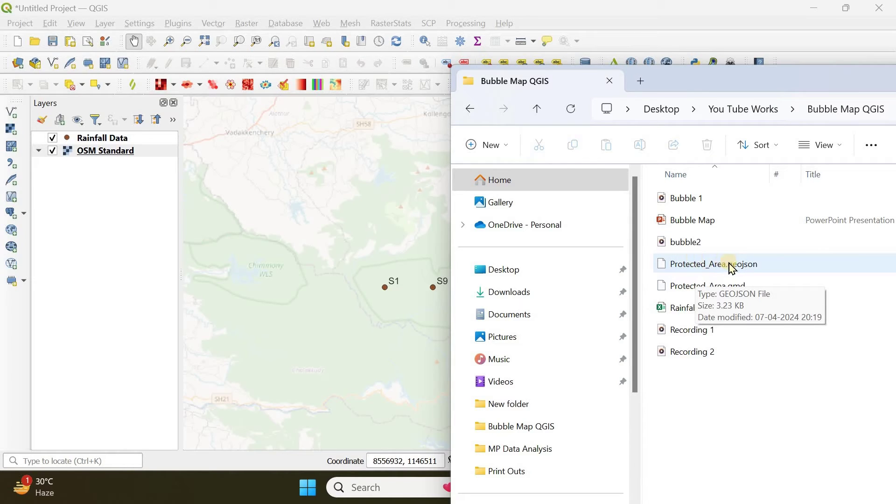
{"action": "mouse_move", "coordinate": [732, 267]}
{"action": "left_mouse_down"}
{"action": "mouse_move", "coordinate": [520, 296]}
{"action": "mouse_move", "coordinate": [369, 275]}
{"action": "left_mouse_up"}
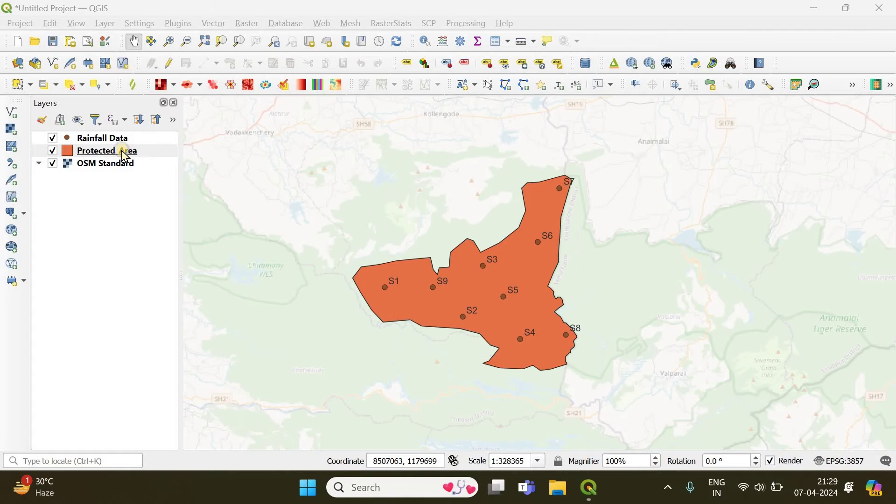
- Change the Simple Fill colour of the Protected_Area polygon to a muted grey-green from the recent colours
{"action": "right_click", "coordinate": [124, 155]}
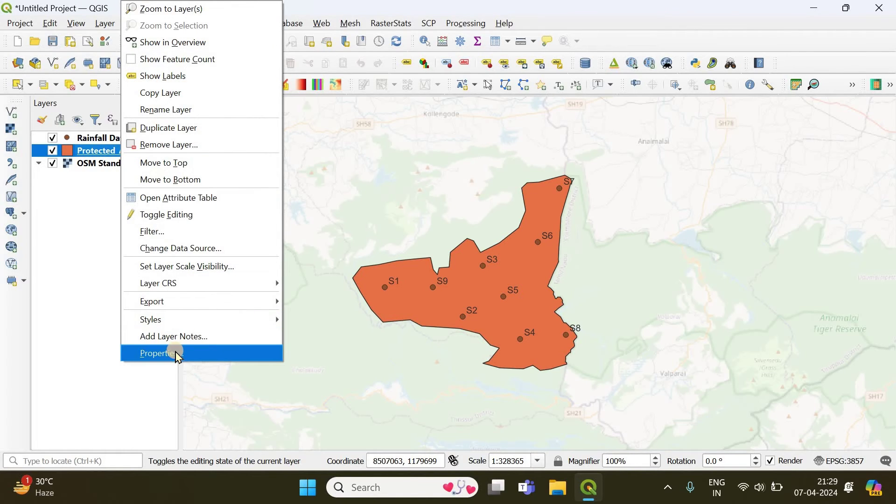
{"action": "left_click", "coordinate": [176, 356]}
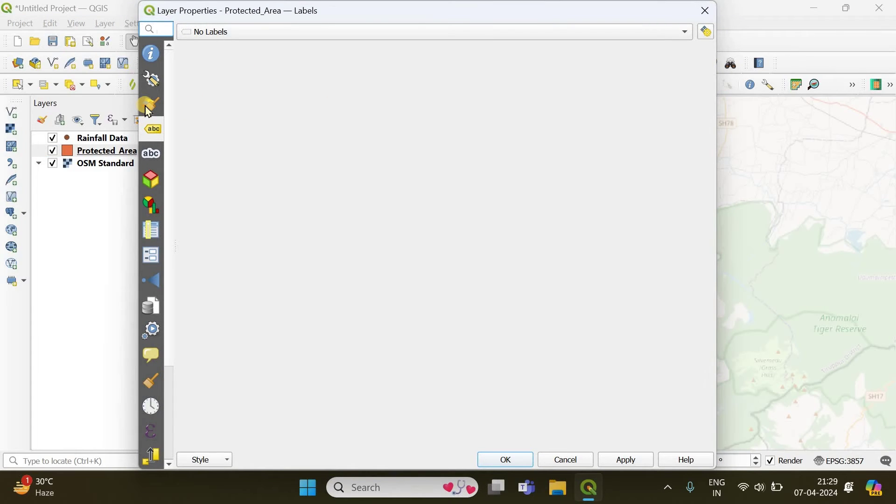
{"action": "left_click", "coordinate": [149, 109]}
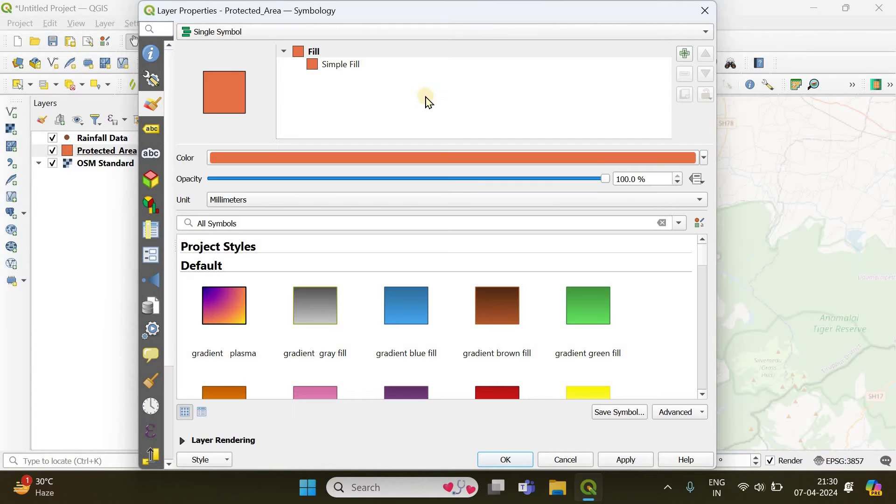
{"action": "left_click", "coordinate": [340, 65]}
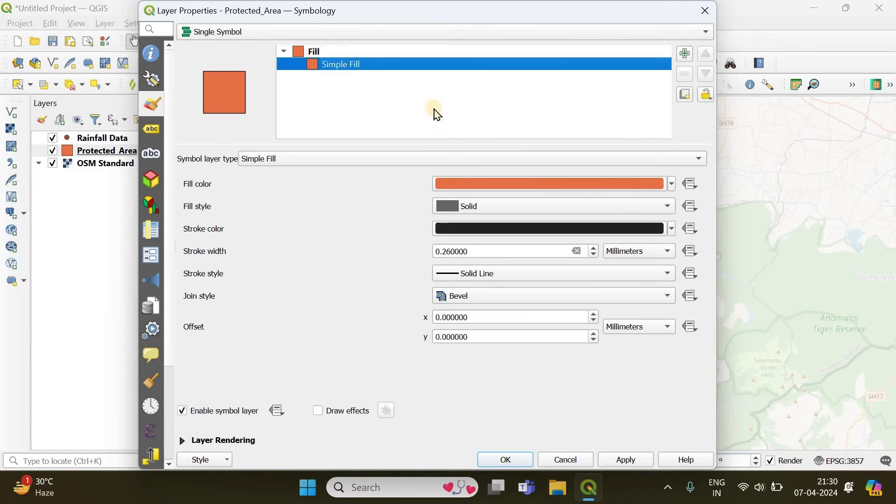
{"action": "left_click", "coordinate": [673, 186]}
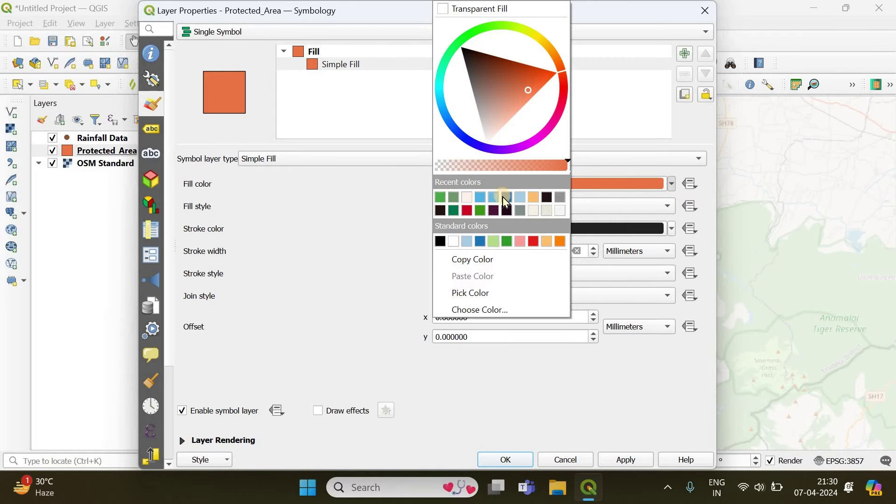
{"action": "left_click", "coordinate": [455, 207]}
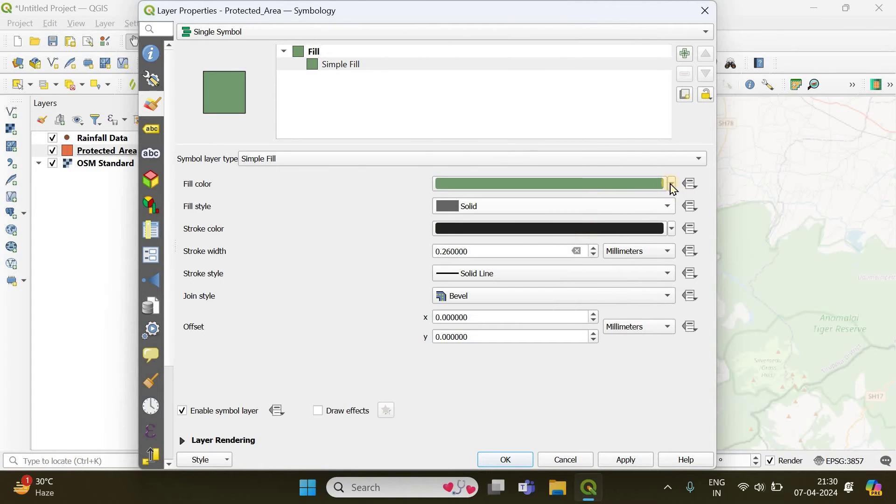
- Make the Protected_Area fill colour about half transparent, apply the style and frame the whole polygon on the map
{"action": "left_click", "coordinate": [672, 184]}
{"action": "mouse_move", "coordinate": [512, 164]}
{"action": "left_mouse_down"}
{"action": "mouse_move", "coordinate": [500, 167]}
{"action": "mouse_move", "coordinate": [509, 170]}
{"action": "left_mouse_up"}
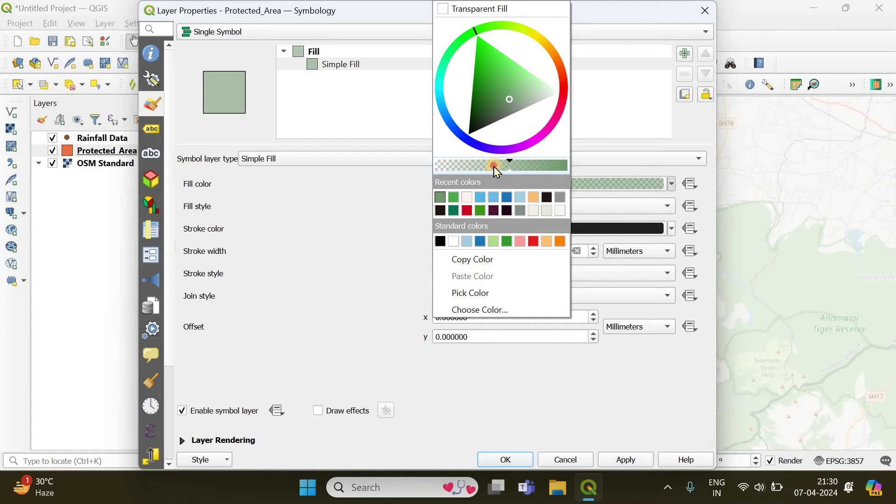
{"action": "left_click", "coordinate": [628, 462]}
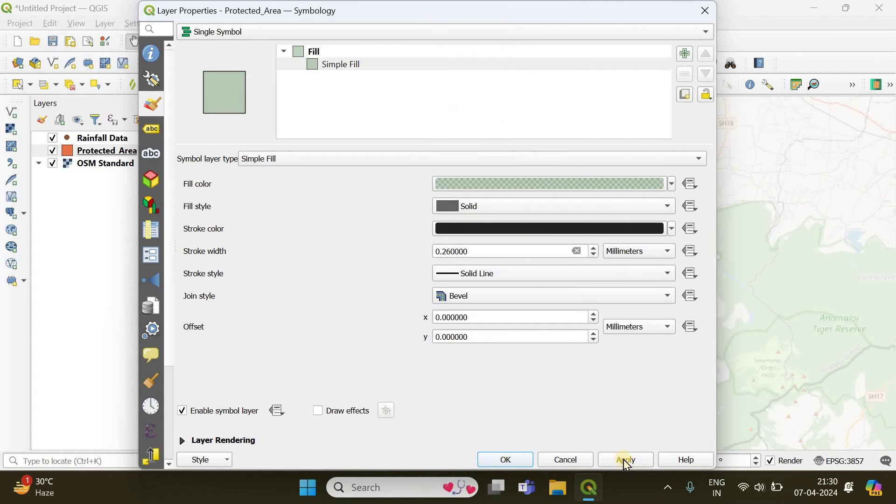
{"action": "left_click", "coordinate": [508, 459]}
{"action": "scroll", "coordinate": [483, 245], "scroll_direction": "up", "scroll_amount": 1}
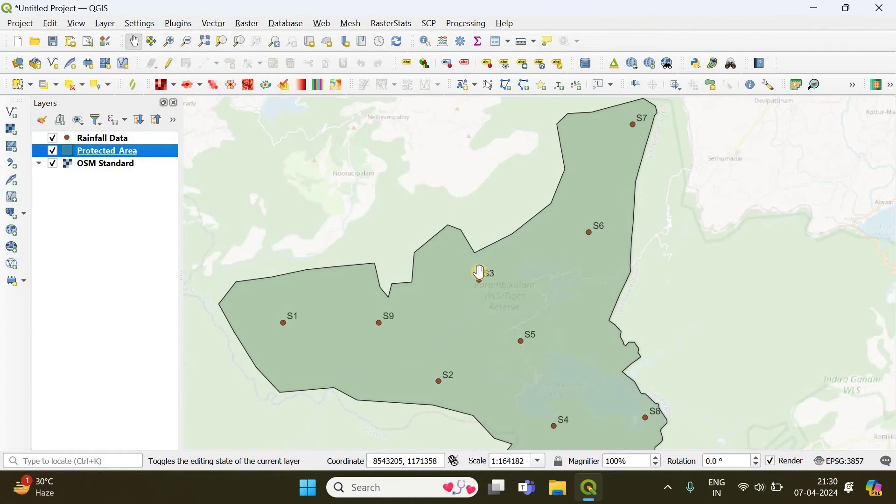
{"action": "scroll", "coordinate": [496, 294], "scroll_direction": "down", "scroll_amount": 1}
{"action": "scroll", "coordinate": [509, 289], "scroll_direction": "up", "scroll_amount": 1}
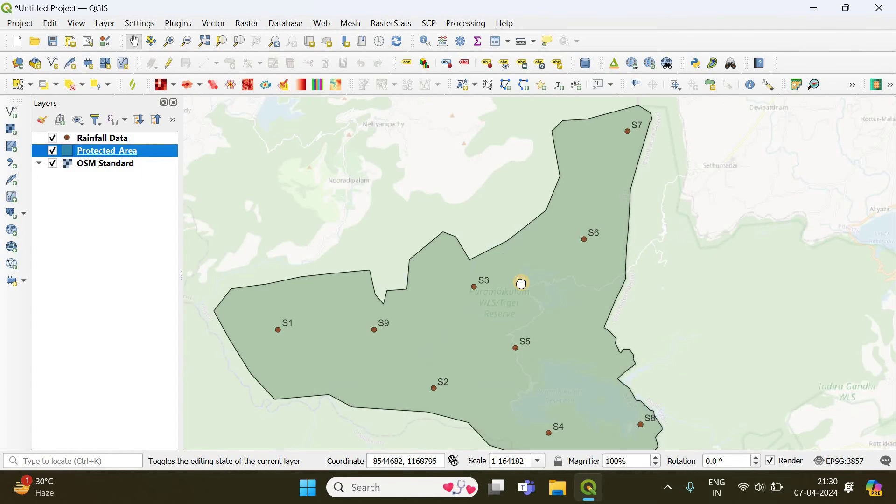
{"action": "left_click_drag", "start_coordinate": [514, 287], "coordinate": [522, 282]}
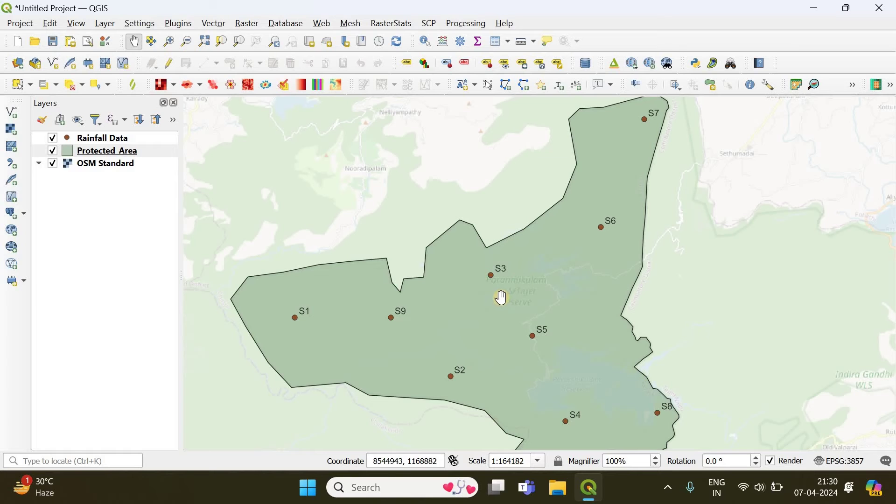
{"action": "scroll", "coordinate": [508, 293], "scroll_direction": "down", "scroll_amount": 2}
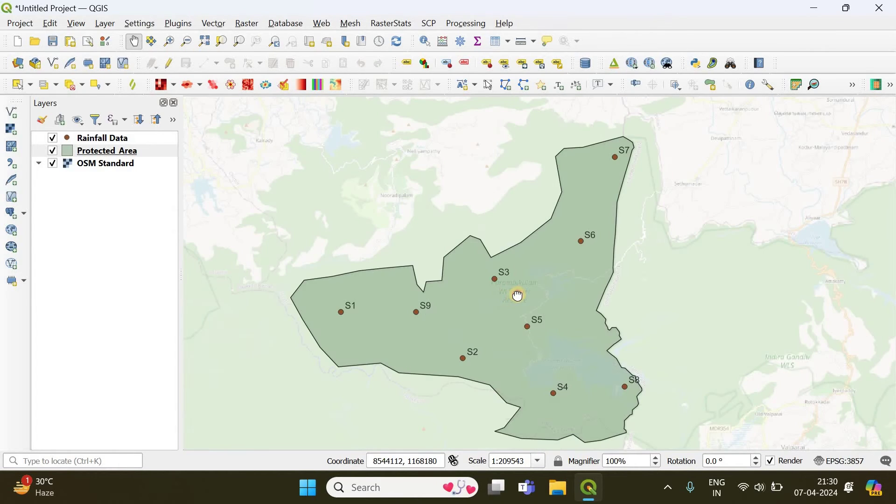
{"action": "left_click_drag", "start_coordinate": [518, 296], "coordinate": [521, 288]}
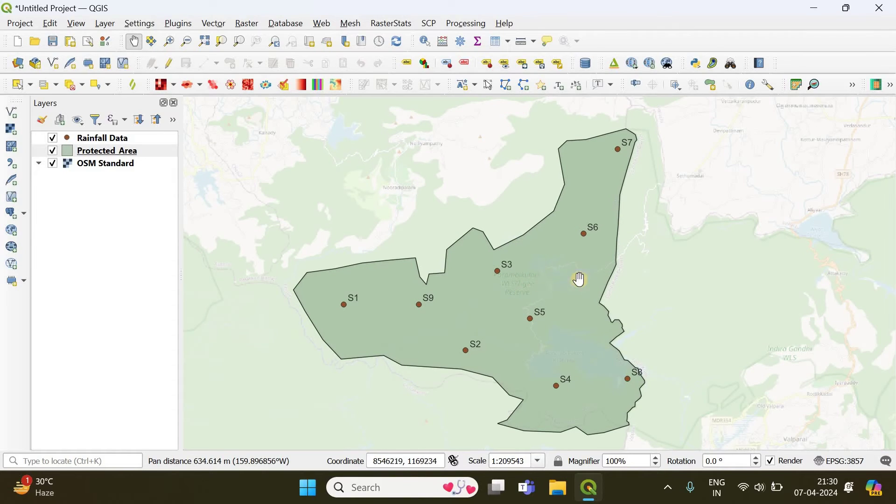
- Switch the Rainfall Data symbology to Graduated with the Rainfall field as its value
{"action": "left_click", "coordinate": [114, 141]}
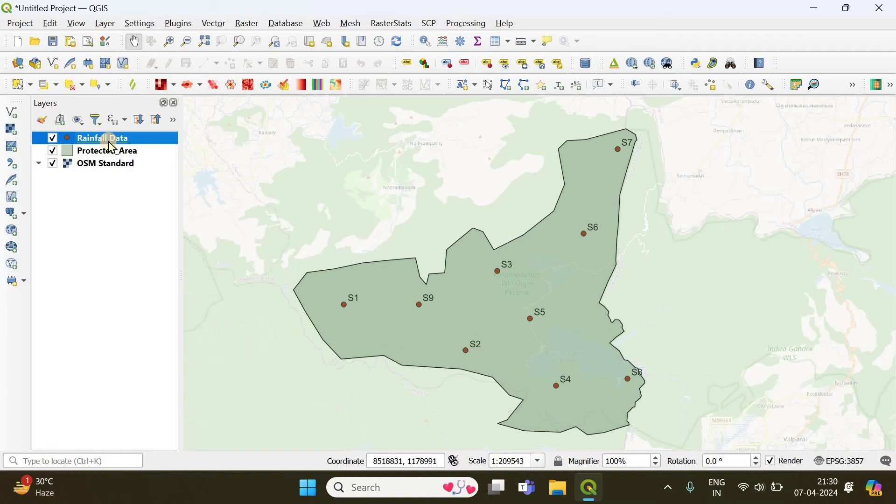
{"action": "right_click", "coordinate": [108, 140]}
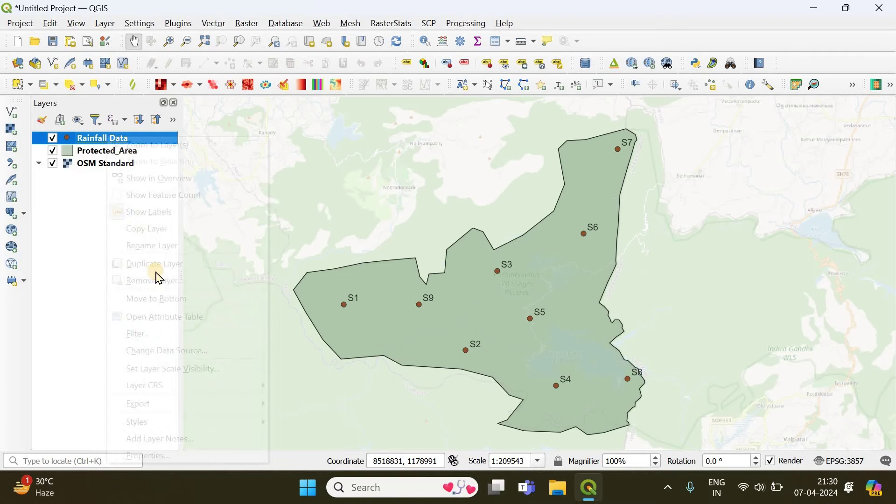
{"action": "left_click", "coordinate": [196, 452]}
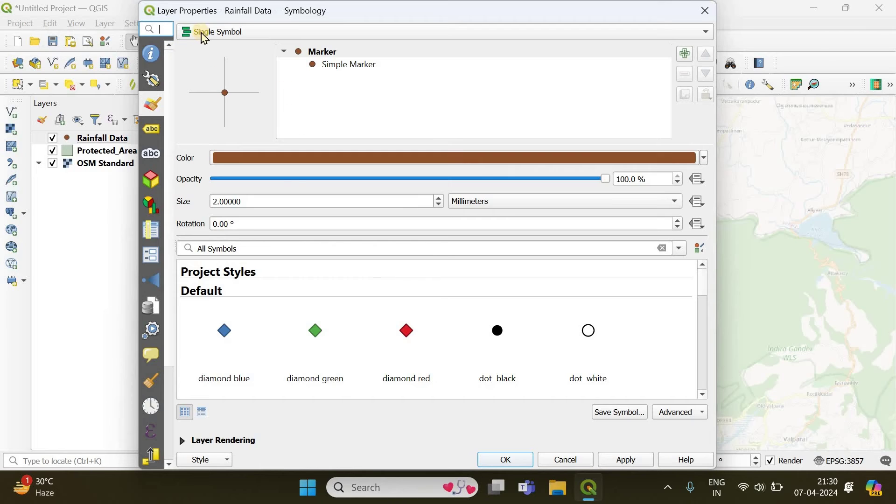
{"action": "left_click", "coordinate": [253, 33]}
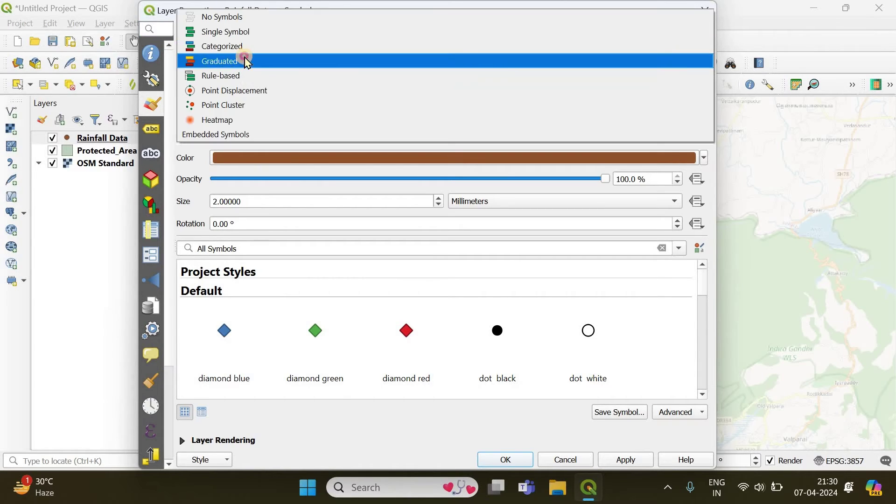
{"action": "left_click", "coordinate": [244, 56]}
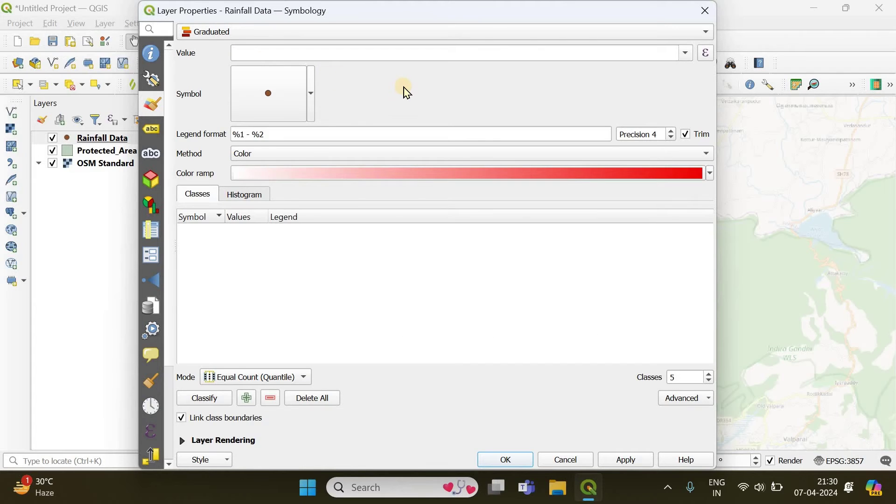
{"action": "left_click", "coordinate": [688, 54]}
{"action": "left_click", "coordinate": [421, 103]}
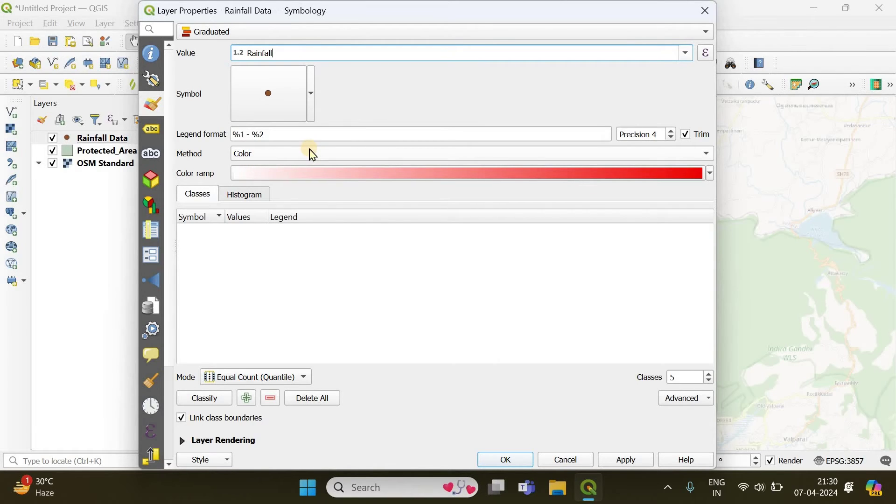
- Classify the rainfall values into 5 Equal Count (Quantile) classes, keeping the Color method
{"action": "left_click", "coordinate": [257, 160]}
{"action": "left_click", "coordinate": [237, 152]}
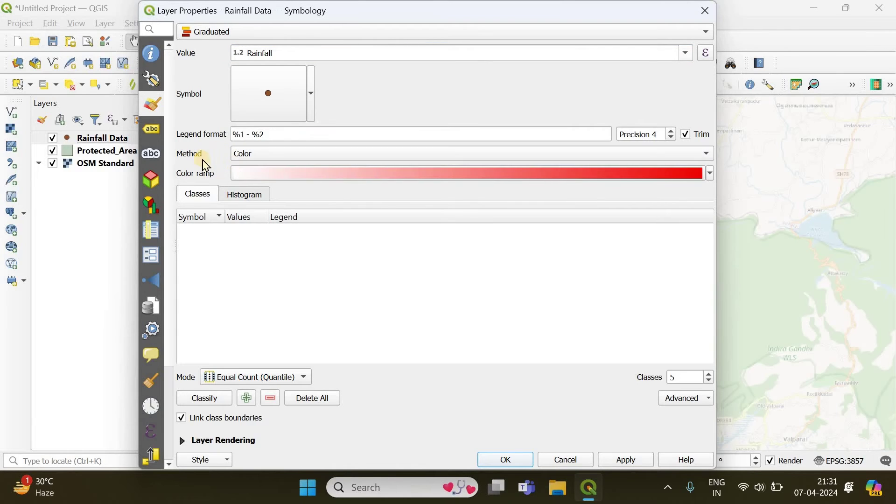
{"action": "left_click", "coordinate": [206, 399]}
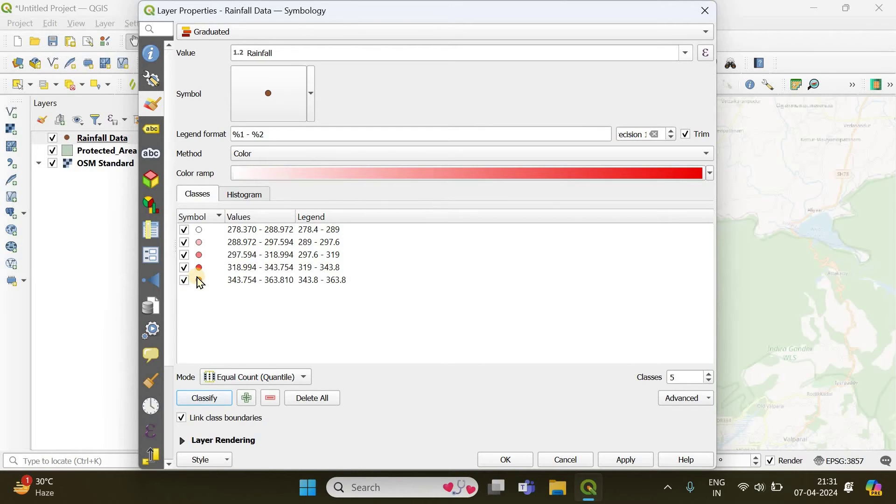
- Apply the five colour classes to Rainfall Data, enlarge its marker symbol to 4.4 mm and apply the style
{"action": "left_click", "coordinate": [627, 460]}
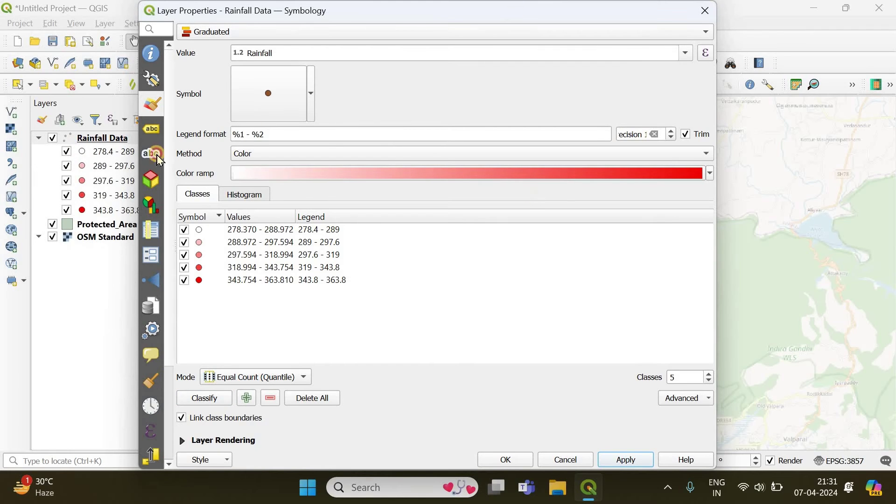
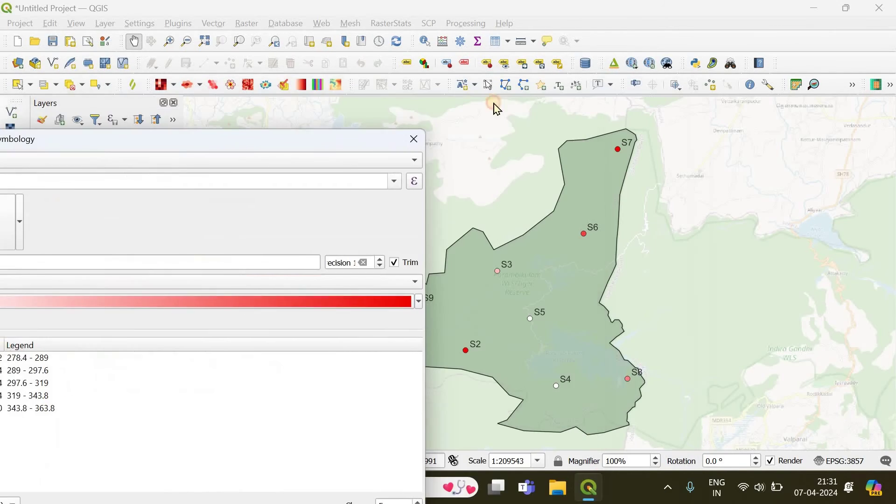
{"action": "left_click", "coordinate": [287, 175]}
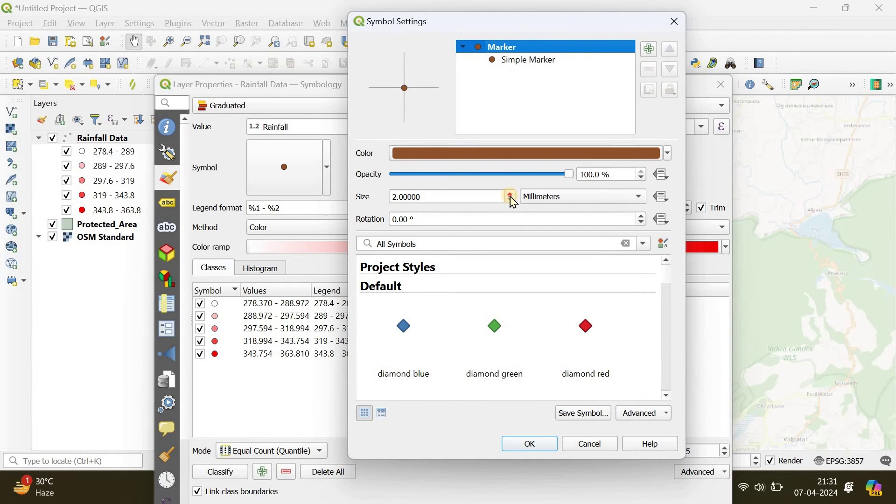
{"action": "left_click", "coordinate": [512, 195]}
{"action": "left_click", "coordinate": [511, 195]}
{"action": "left_click", "coordinate": [511, 195]}
{"action": "left_click", "coordinate": [527, 448]}
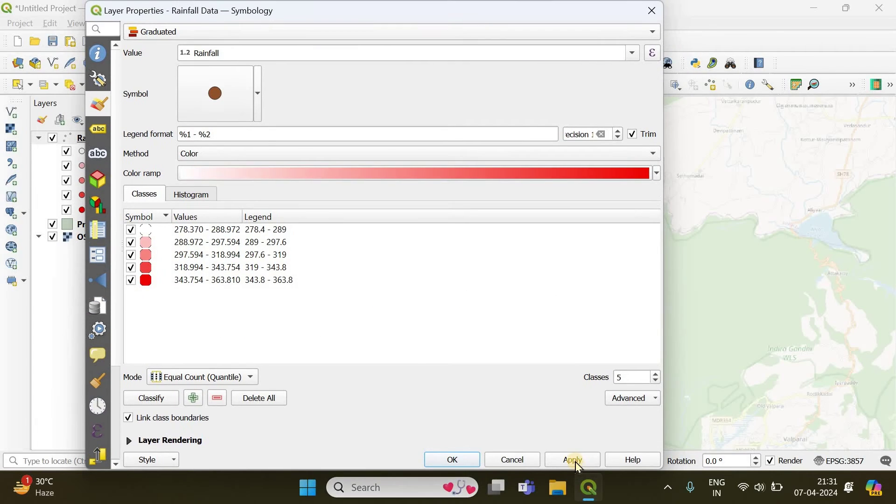
{"action": "left_click", "coordinate": [573, 459]}
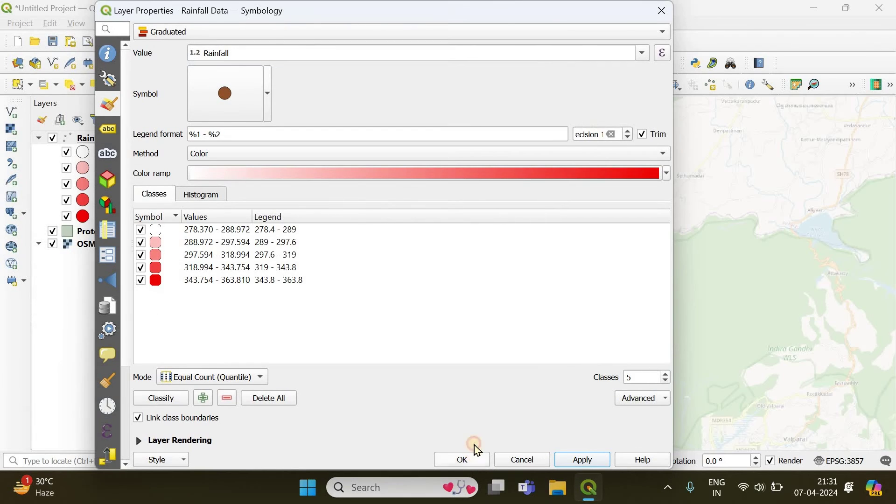
{"action": "left_click", "coordinate": [464, 460]}
{"action": "left_click_drag", "start_coordinate": [513, 292], "coordinate": [535, 289]}
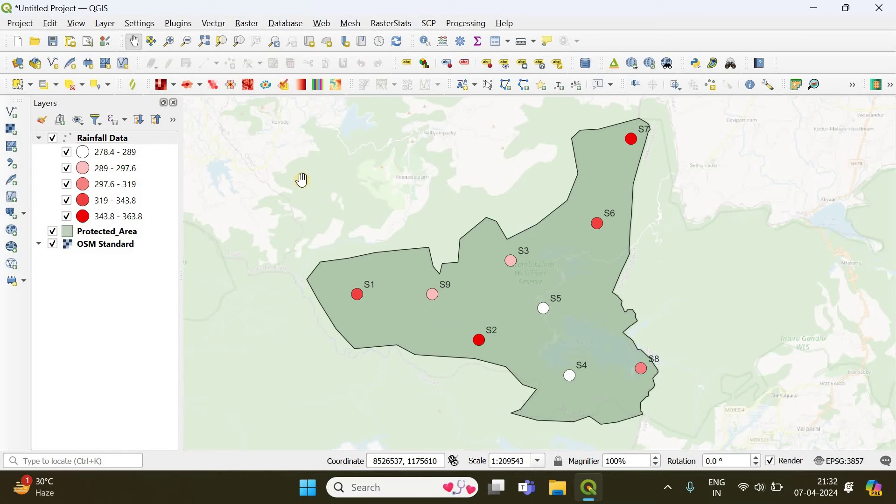
- Switch the Rainfall Data graduated method from Color to Size and reclassify the rainfall values
{"action": "left_click", "coordinate": [114, 139]}
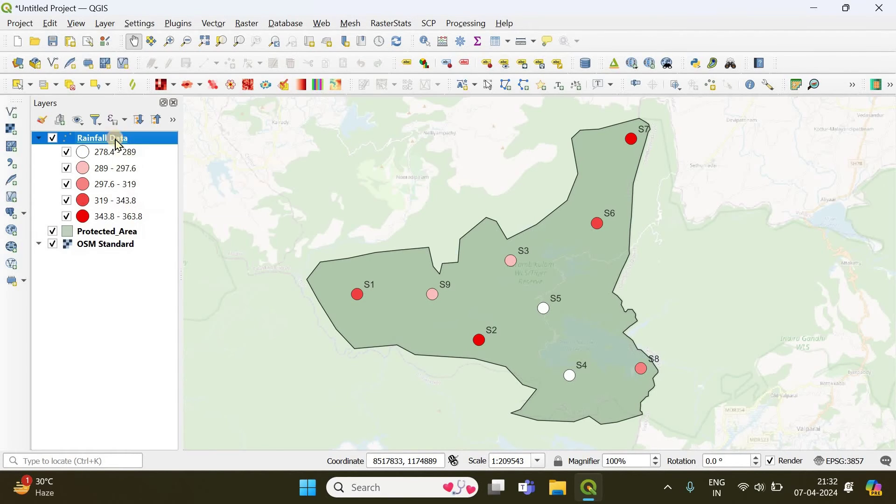
{"action": "right_click", "coordinate": [114, 139]}
{"action": "left_click", "coordinate": [205, 456]}
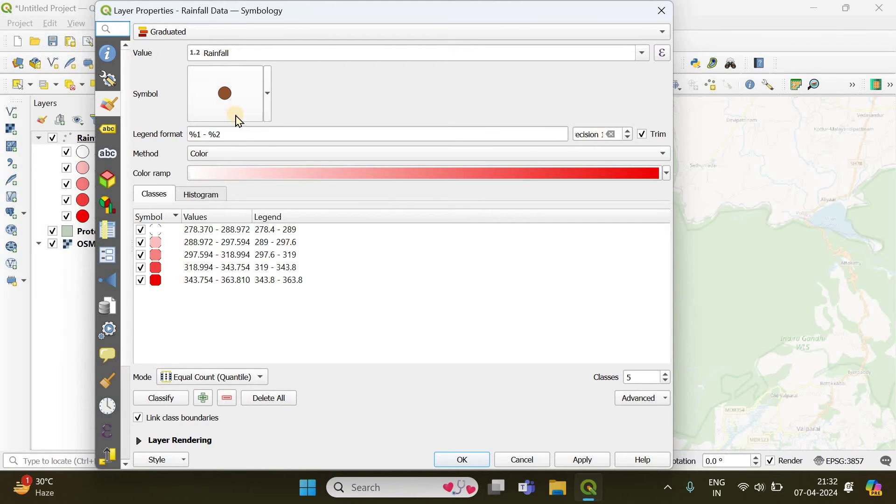
{"action": "left_click", "coordinate": [217, 159]}
{"action": "left_click", "coordinate": [217, 168]}
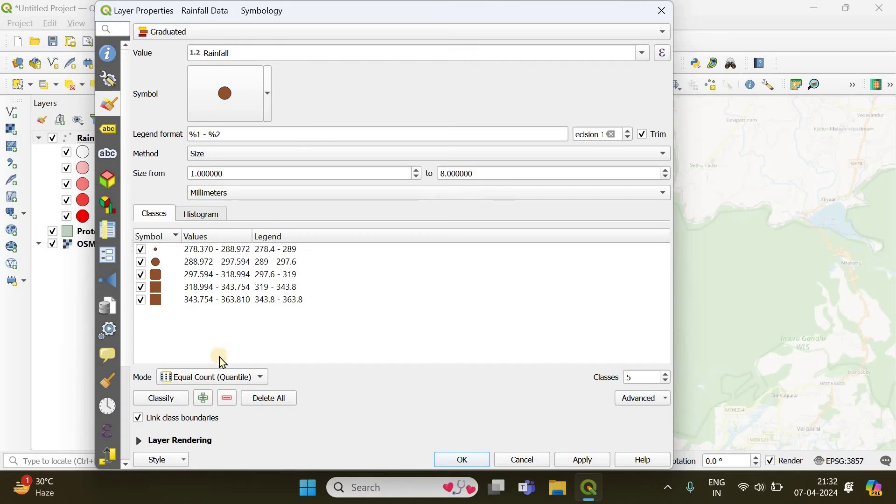
{"action": "left_click", "coordinate": [173, 402]}
- Give the Rainfall Data simple marker a red, about half-transparent fill and apply the style
{"action": "left_click", "coordinate": [225, 96]}
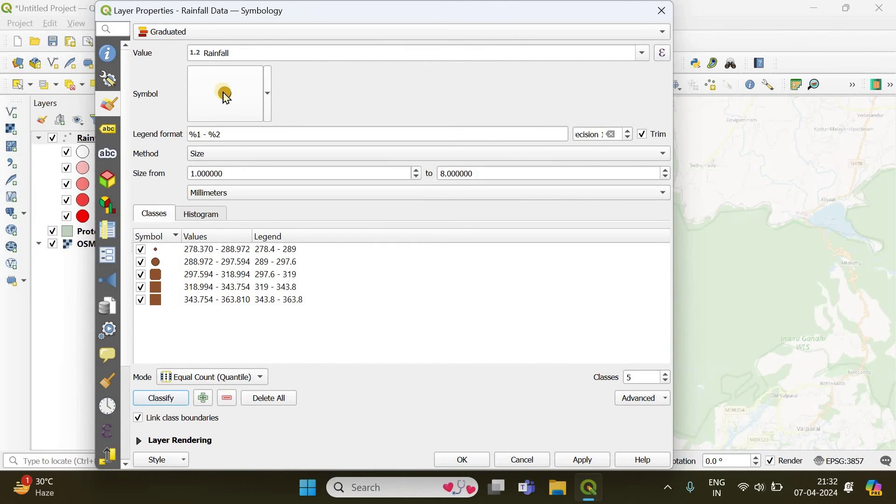
{"action": "left_click", "coordinate": [226, 96]}
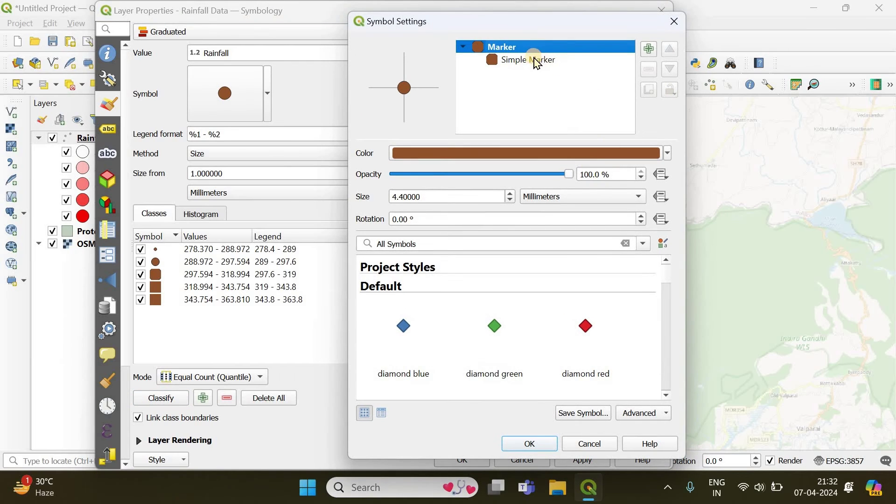
{"action": "left_click", "coordinate": [527, 60]}
{"action": "left_click", "coordinate": [627, 206]}
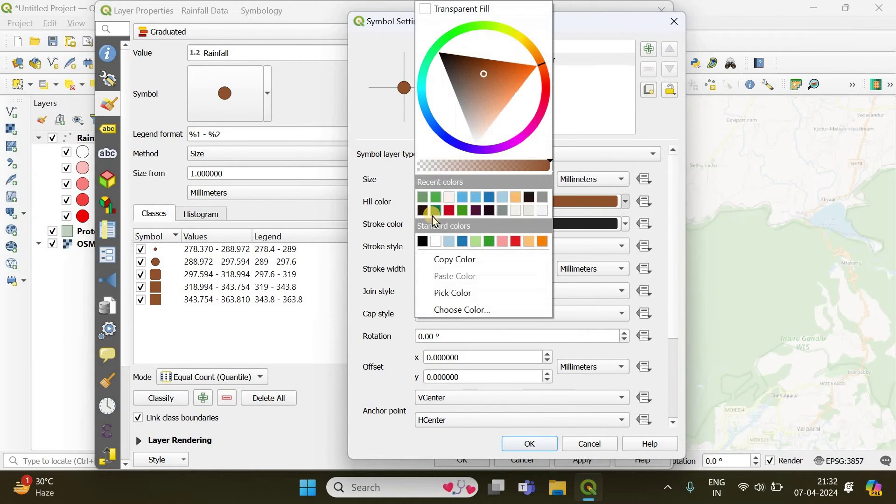
{"action": "left_click", "coordinate": [571, 196]}
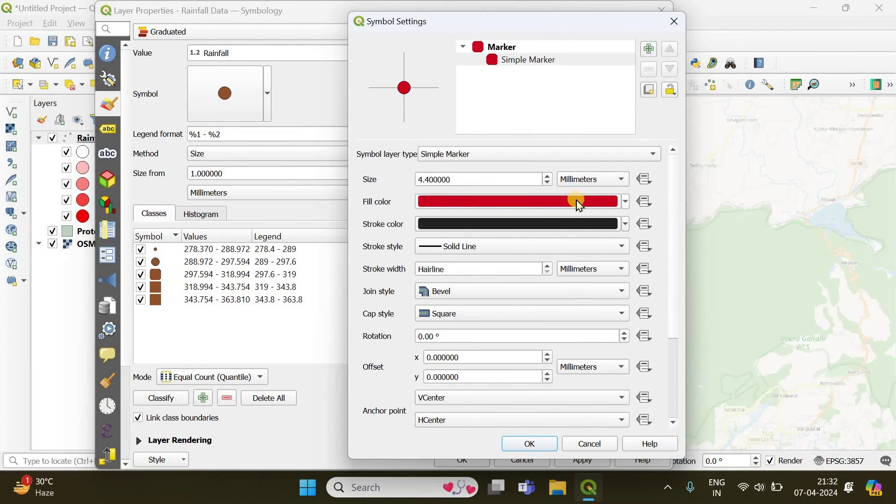
{"action": "left_click", "coordinate": [627, 205]}
{"action": "left_click_drag", "start_coordinate": [510, 166], "coordinate": [487, 167]}
{"action": "left_click", "coordinate": [530, 445]}
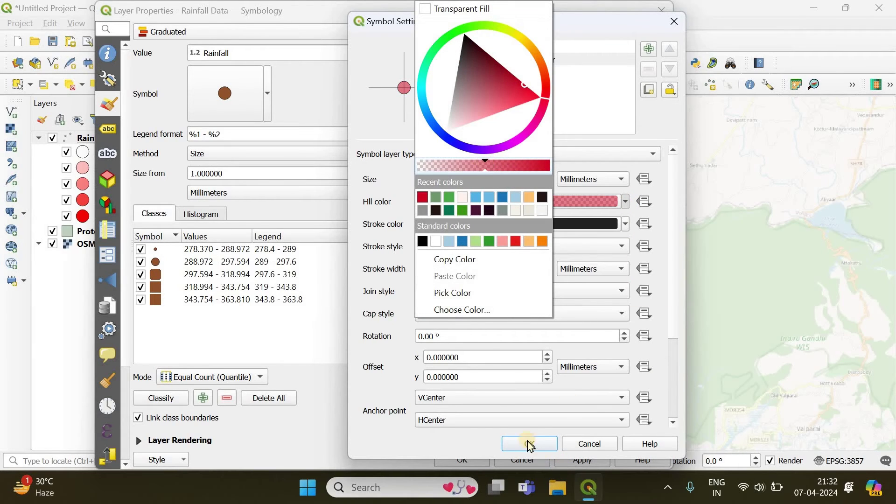
{"action": "left_click", "coordinate": [463, 459]}
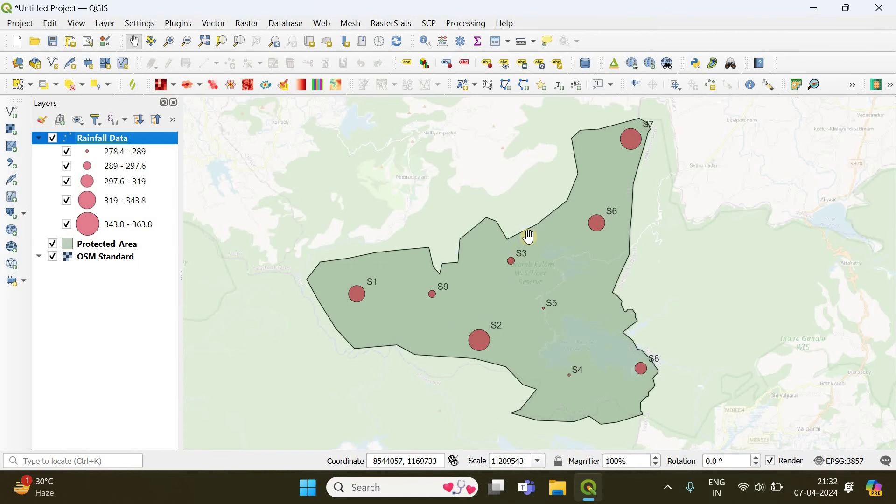
{"action": "scroll", "coordinate": [655, 124], "scroll_direction": "up", "scroll_amount": 1}
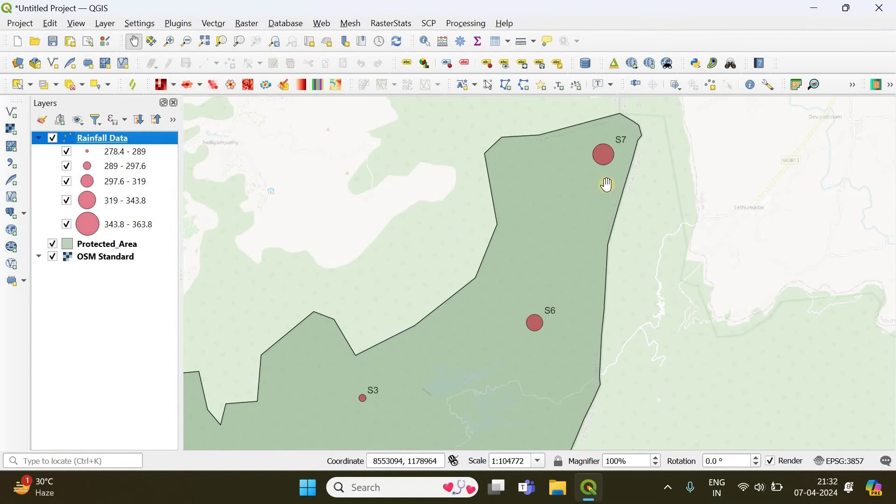
{"action": "scroll", "coordinate": [598, 203], "scroll_direction": "down", "scroll_amount": 1}
- Brighten the rainfall bubbles' colour to a vivid pinkish red with about 80 percent opacity and apply the style
{"action": "right_click", "coordinate": [104, 139]}
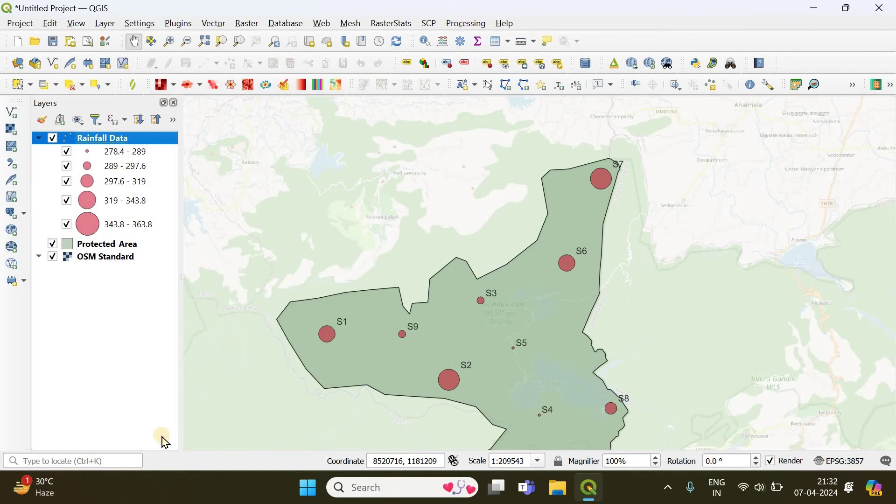
{"action": "left_click", "coordinate": [242, 237]}
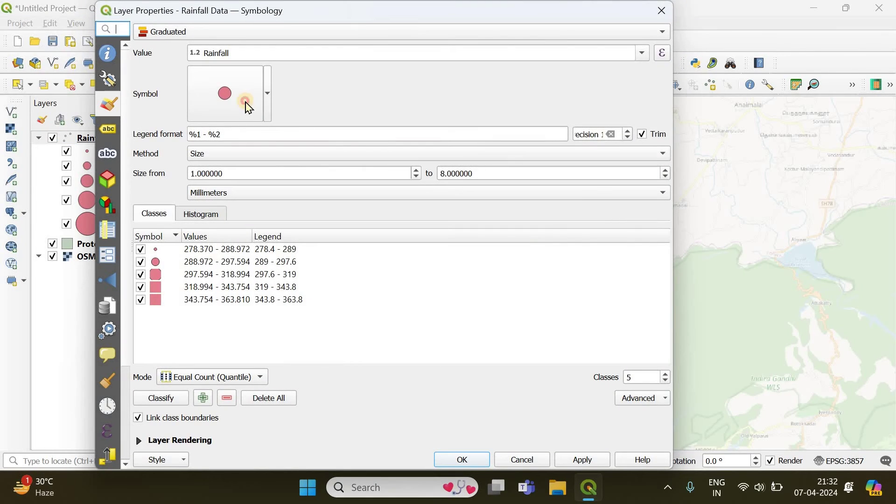
{"action": "left_click", "coordinate": [246, 103]}
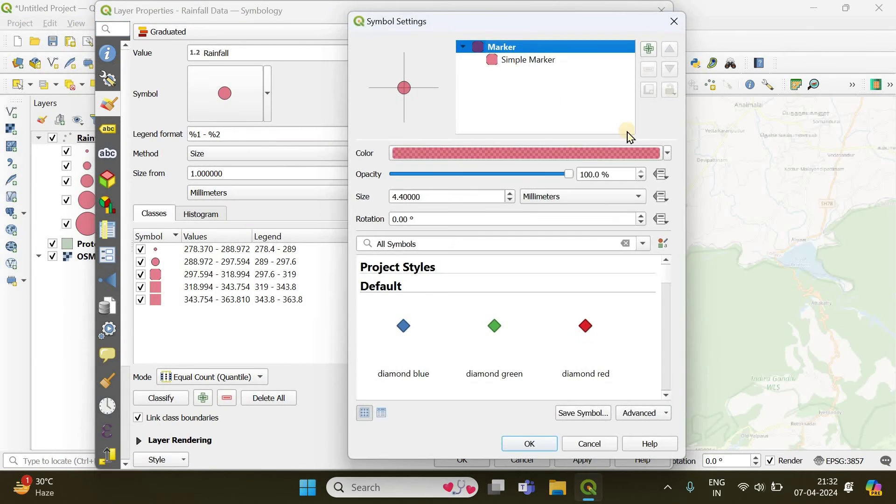
{"action": "left_click", "coordinate": [652, 155]}
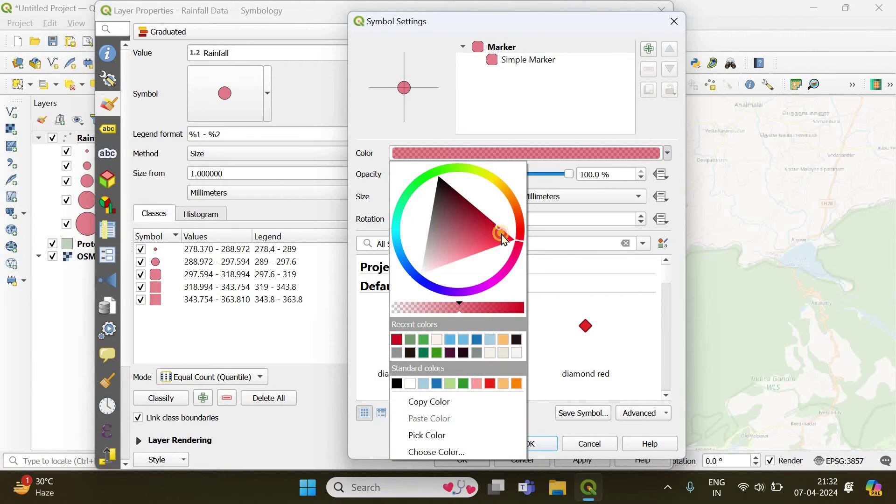
{"action": "left_click", "coordinate": [502, 309]}
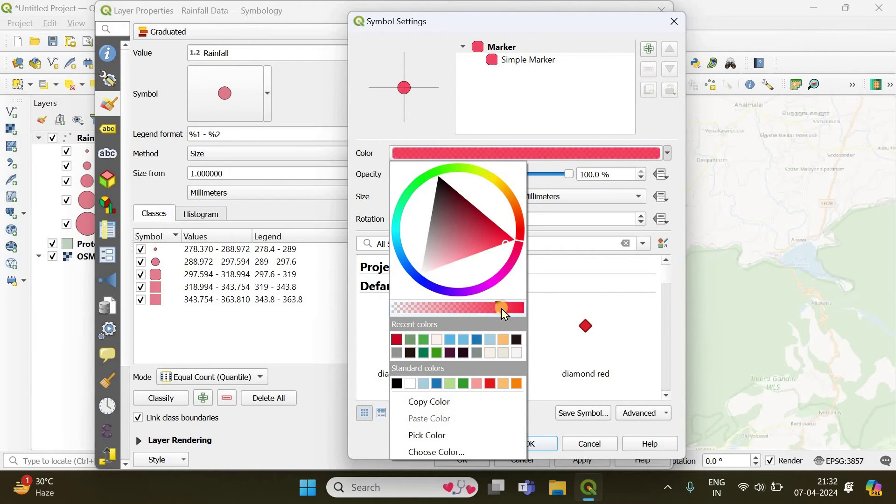
{"action": "left_click", "coordinate": [530, 443]}
{"action": "left_click", "coordinate": [542, 446]}
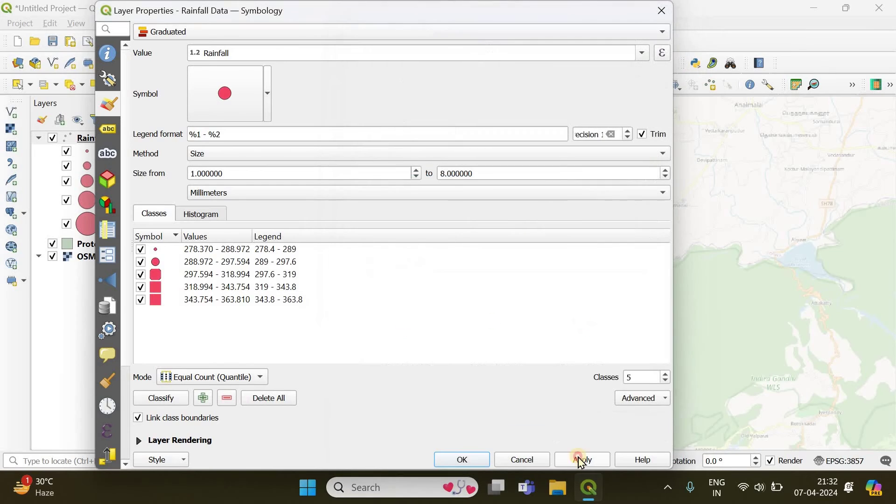
{"action": "left_click", "coordinate": [461, 460]}
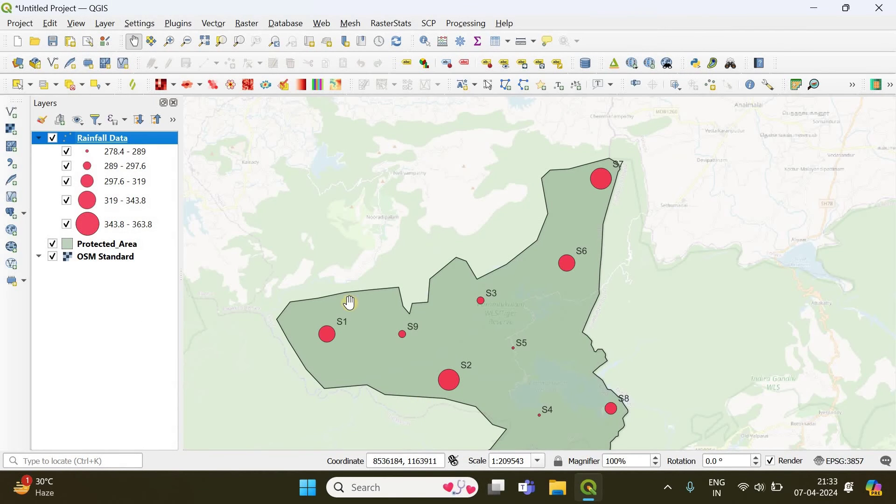
{"action": "left_click_drag", "start_coordinate": [507, 292], "coordinate": [485, 279]}
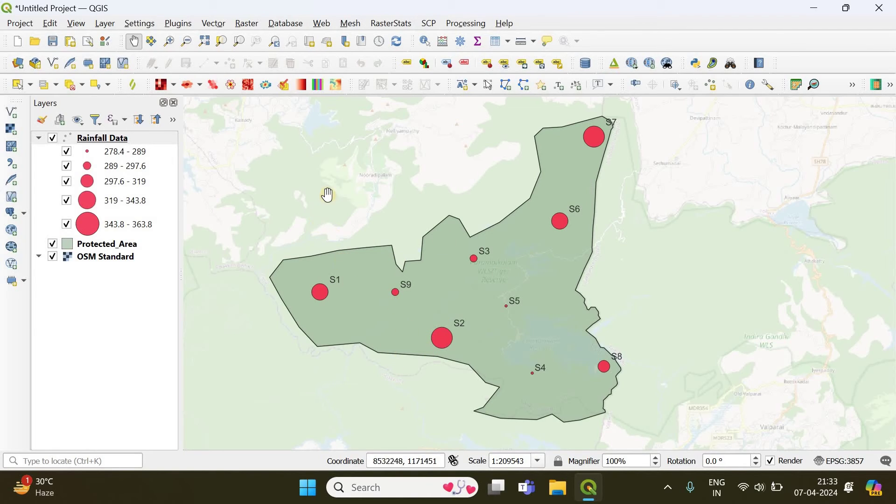
{"action": "right_click", "coordinate": [119, 144]}
{"action": "left_click", "coordinate": [191, 455]}
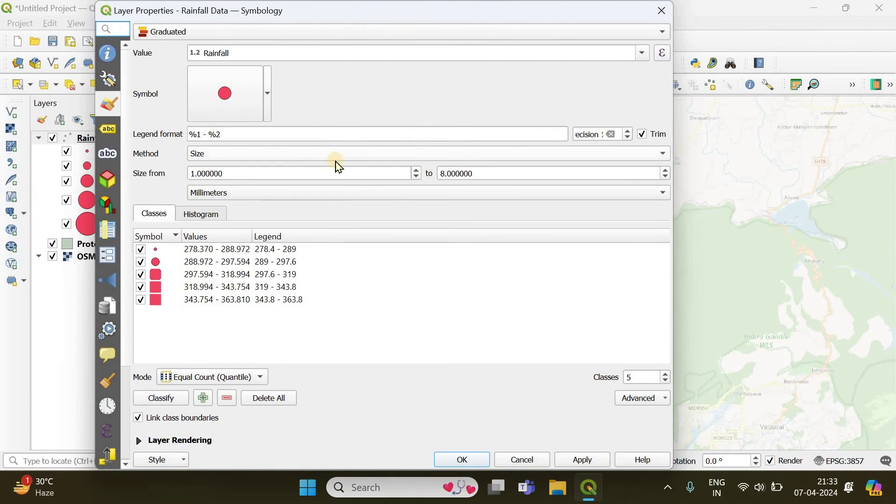
{"action": "left_click", "coordinate": [270, 155]}
{"action": "left_click", "coordinate": [267, 143]}
{"action": "left_click", "coordinate": [266, 156]}
{"action": "left_click", "coordinate": [266, 170]}
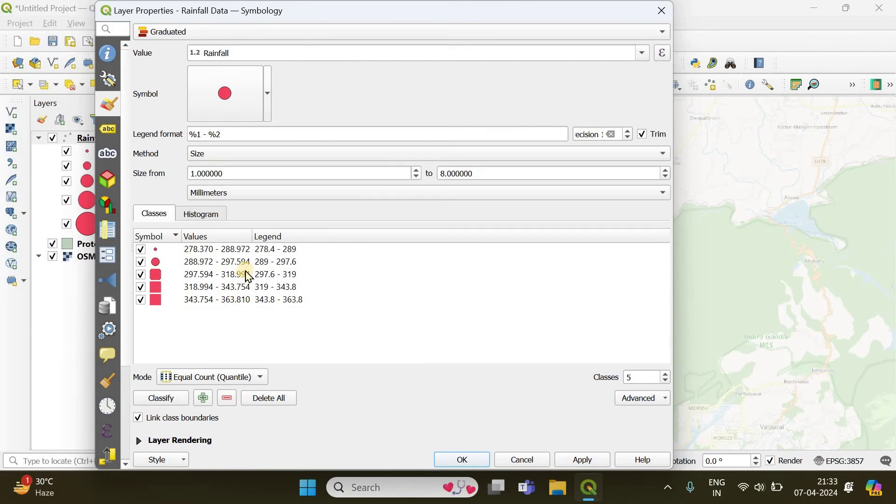
{"action": "left_click", "coordinate": [161, 399]}
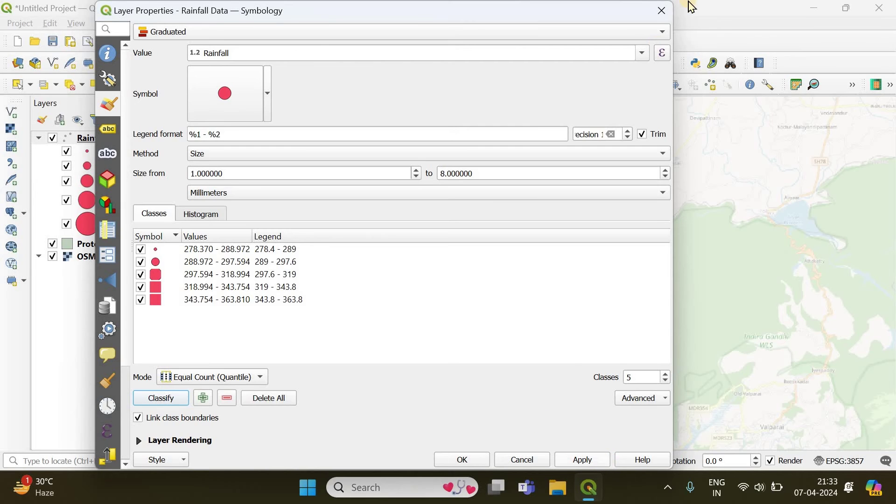
{"action": "left_click", "coordinate": [655, 17]}
- Centre the protected area in the map canvas and create a new print layout in a maximised window
{"action": "mouse_move", "coordinate": [510, 251]}
{"action": "left_mouse_down"}
{"action": "mouse_move", "coordinate": [542, 243]}
{"action": "mouse_move", "coordinate": [514, 267]}
{"action": "left_mouse_up"}
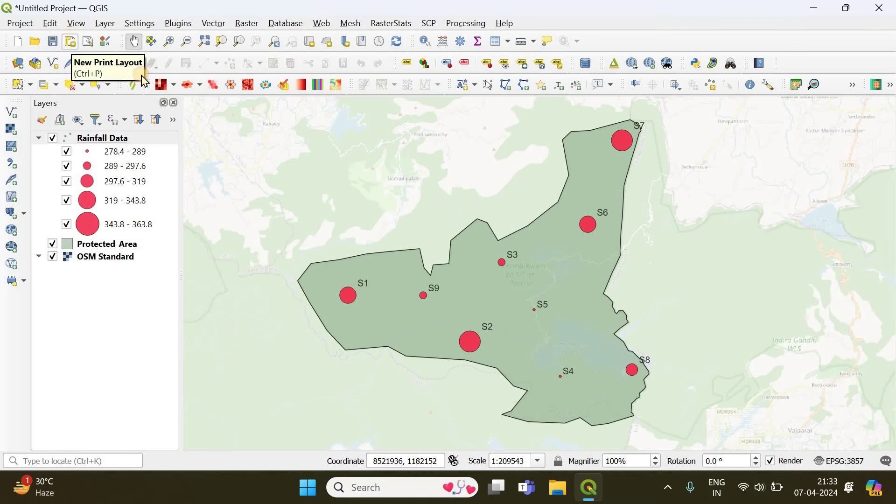
{"action": "left_click", "coordinate": [390, 270]}
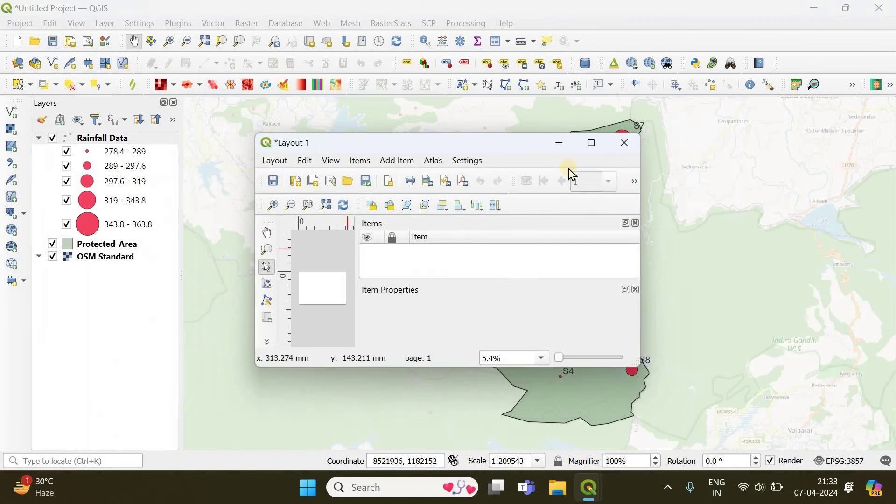
{"action": "left_click", "coordinate": [592, 143]}
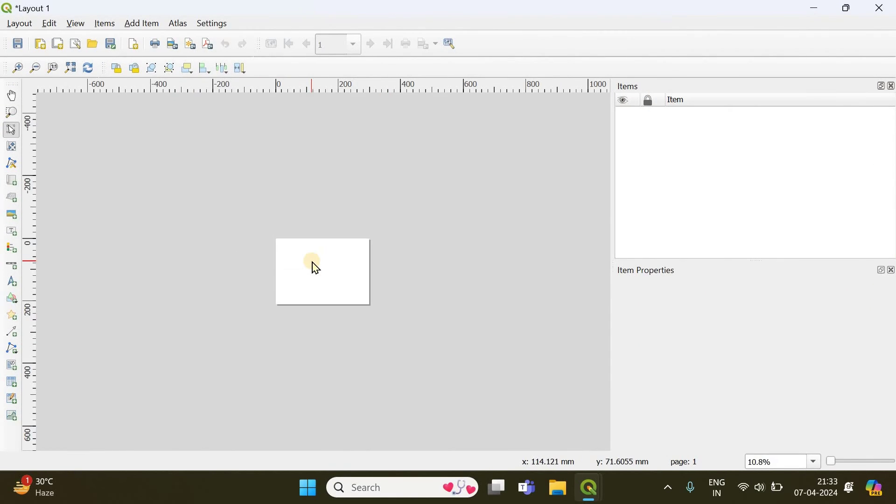
{"action": "scroll", "coordinate": [316, 268], "scroll_direction": "up", "scroll_amount": 2}
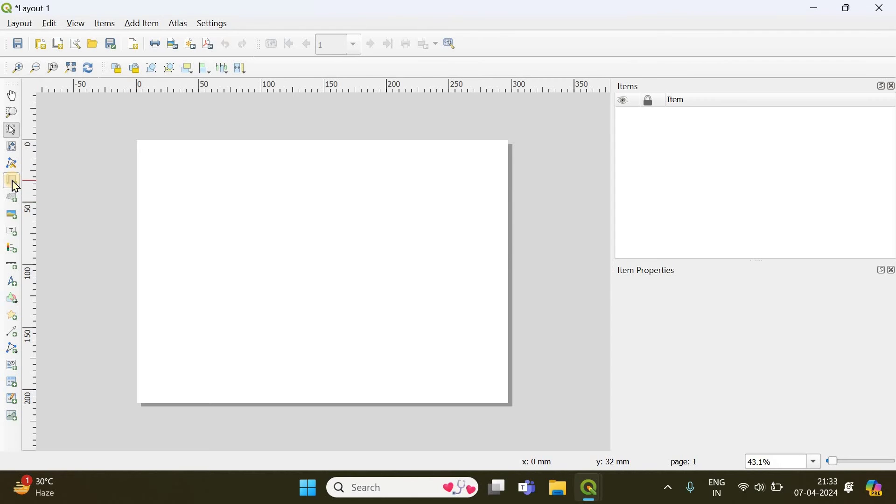
- Add a map item covering the whole layout page and check how the rainfall bubbles appear on it
{"action": "left_click", "coordinate": [13, 183]}
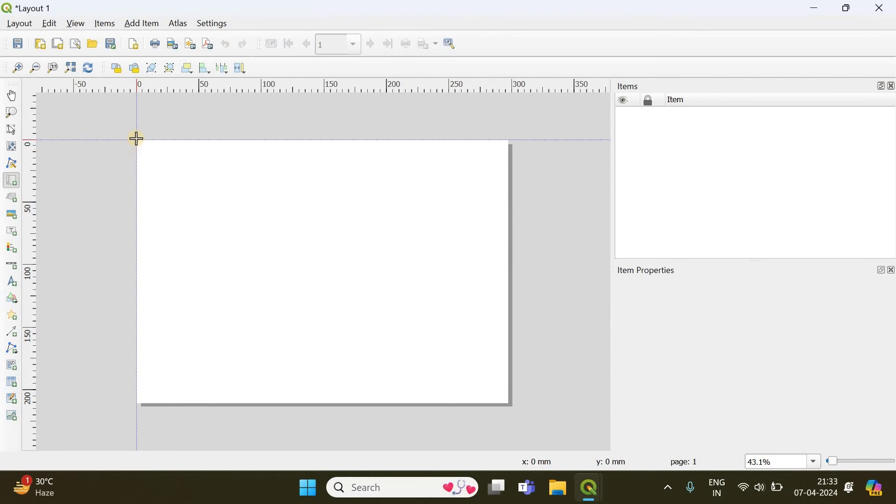
{"action": "left_click_drag", "start_coordinate": [160, 157], "coordinate": [507, 402]}
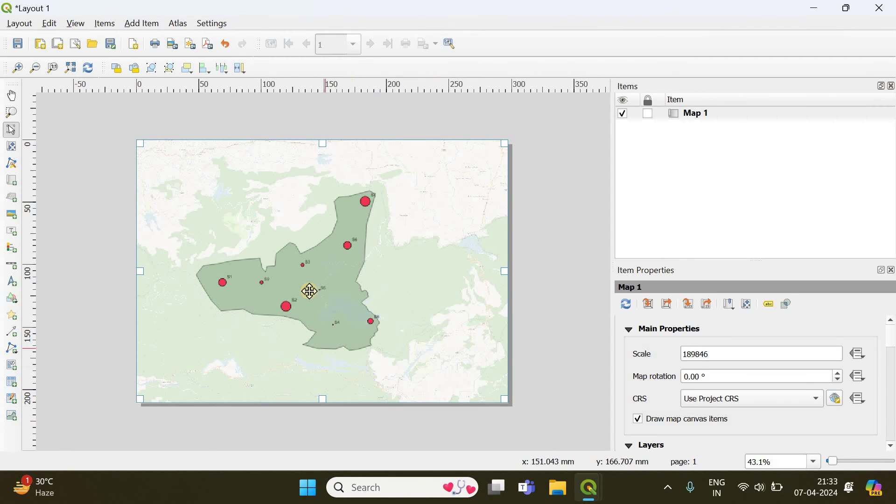
{"action": "scroll", "coordinate": [261, 292], "scroll_direction": "up", "scroll_amount": 2}
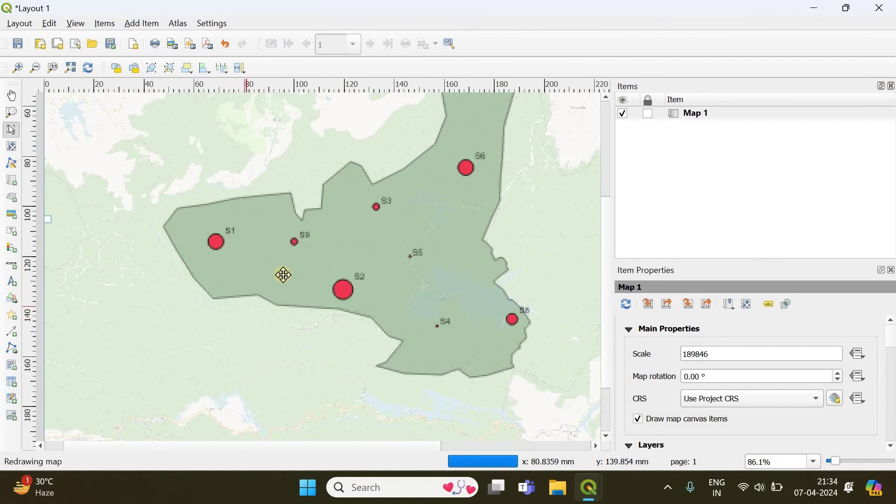
{"action": "key", "text": "ctrl+0"}
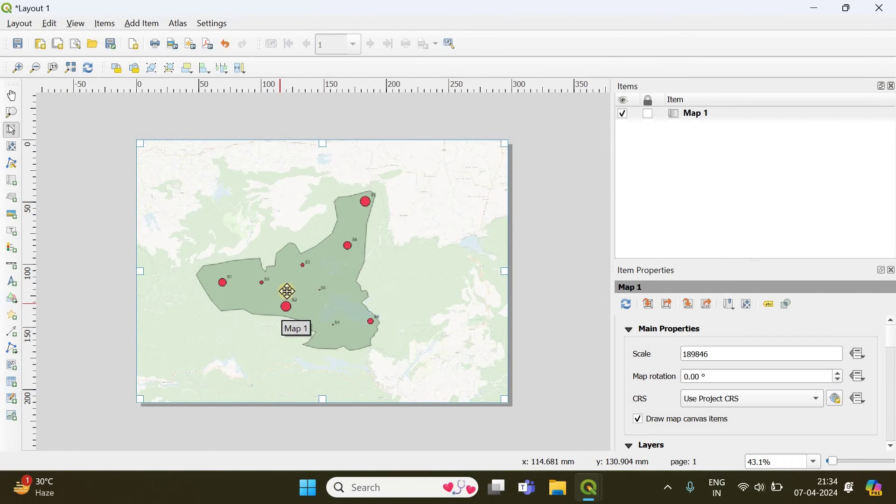
- Examine the rainfall bubbles and their station labels up close on the layout map
{"action": "scroll", "coordinate": [288, 292], "scroll_direction": "up", "scroll_amount": 1}
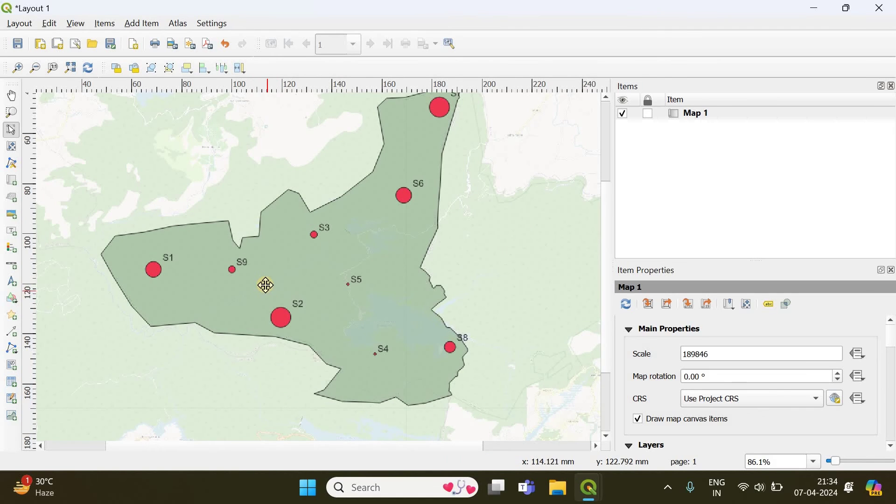
{"action": "scroll", "coordinate": [270, 288], "scroll_direction": "up", "scroll_amount": 1}
{"action": "scroll", "coordinate": [270, 287], "scroll_direction": "up", "scroll_amount": 1}
{"action": "scroll", "coordinate": [270, 287], "scroll_direction": "down", "scroll_amount": 1}
{"action": "scroll", "coordinate": [270, 287], "scroll_direction": "down", "scroll_amount": 1}
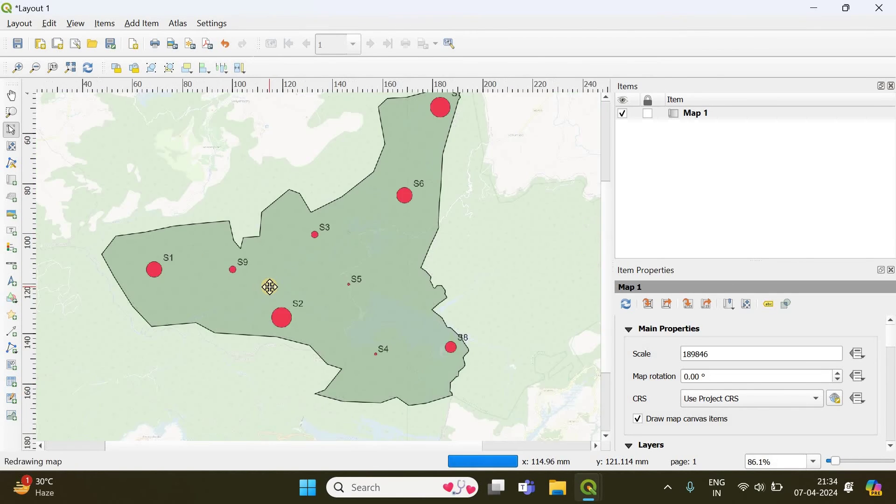
{"action": "scroll", "coordinate": [270, 287], "scroll_direction": "down", "scroll_amount": 1}
{"action": "scroll", "coordinate": [304, 300], "scroll_direction": "up", "scroll_amount": 1}
{"action": "scroll", "coordinate": [306, 300], "scroll_direction": "up", "scroll_amount": 1}
{"action": "scroll", "coordinate": [307, 300], "scroll_direction": "down", "scroll_amount": 1}
{"action": "scroll", "coordinate": [307, 300], "scroll_direction": "down", "scroll_amount": 1}
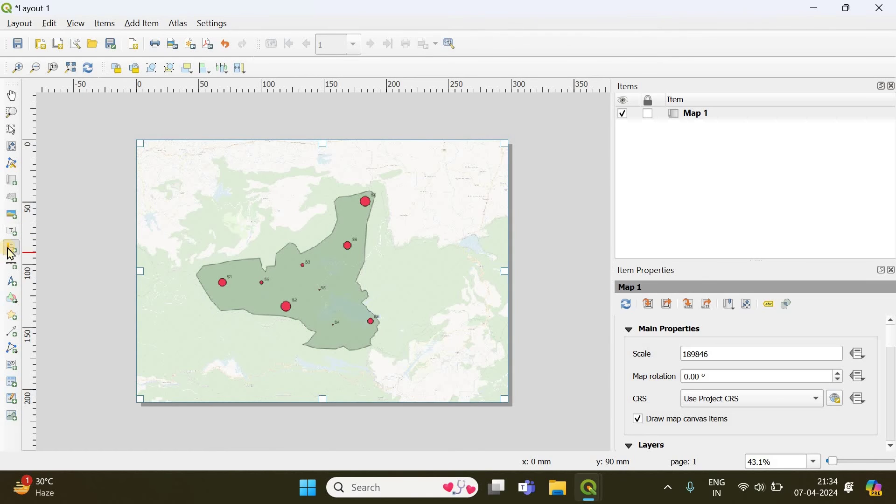
- Add a legend to the layout and place it in the page's upper-left corner
{"action": "left_click_drag", "start_coordinate": [146, 141], "coordinate": [241, 250]}
{"action": "left_click_drag", "start_coordinate": [166, 183], "coordinate": [114, 194]}
{"action": "scroll", "coordinate": [153, 176], "scroll_direction": "up", "scroll_amount": 5}
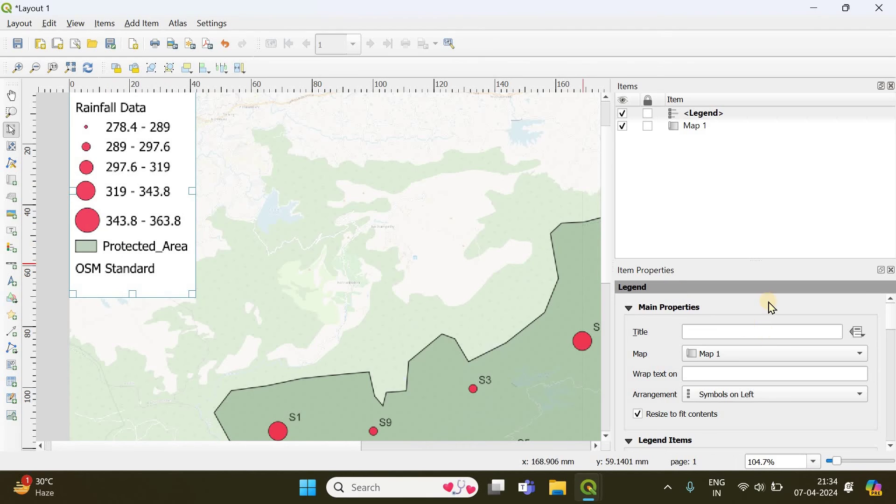
- Turn off the legend's auto update and remove the Protected_Area and OSM Standard entries from it
{"action": "scroll", "coordinate": [770, 310], "scroll_direction": "down", "scroll_amount": 5}
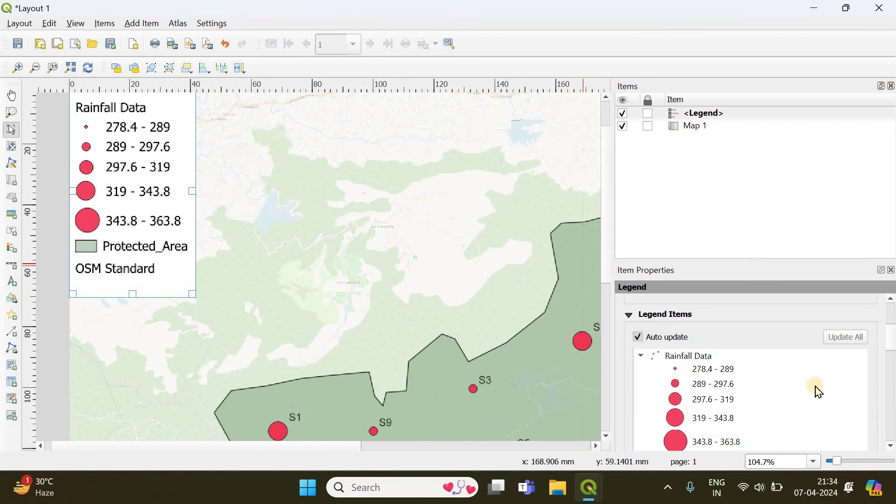
{"action": "scroll", "coordinate": [820, 392], "scroll_direction": "down", "scroll_amount": 3}
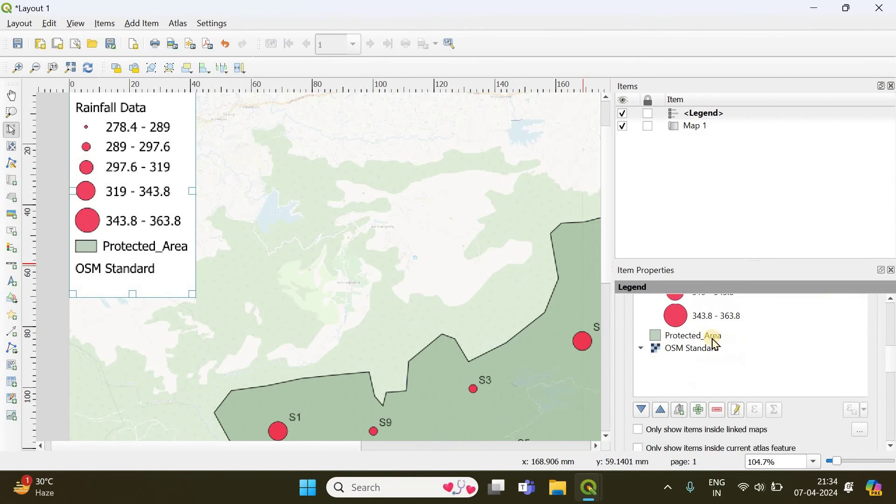
{"action": "left_click", "coordinate": [704, 336]}
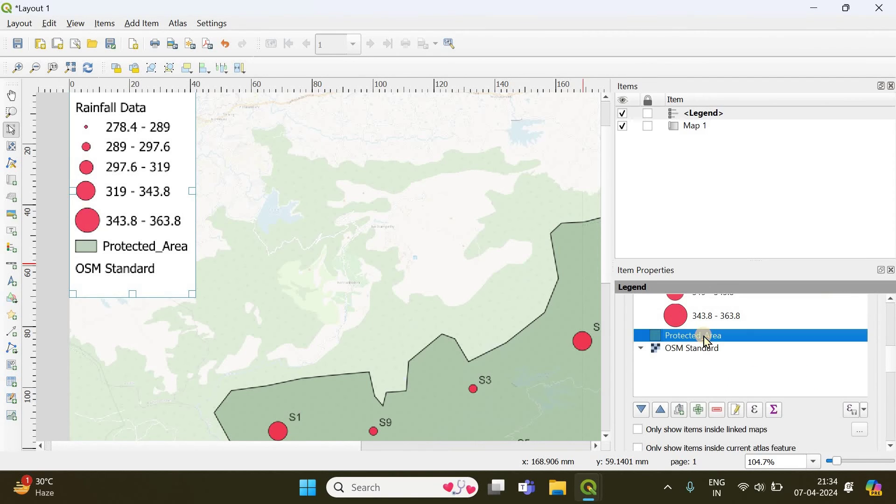
{"action": "left_click", "coordinate": [720, 410]}
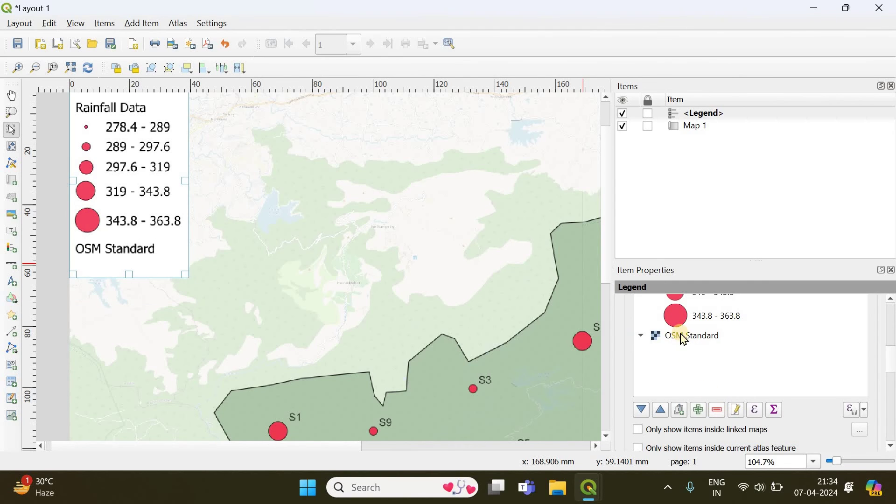
{"action": "left_click", "coordinate": [683, 337]}
{"action": "left_click", "coordinate": [720, 411]}
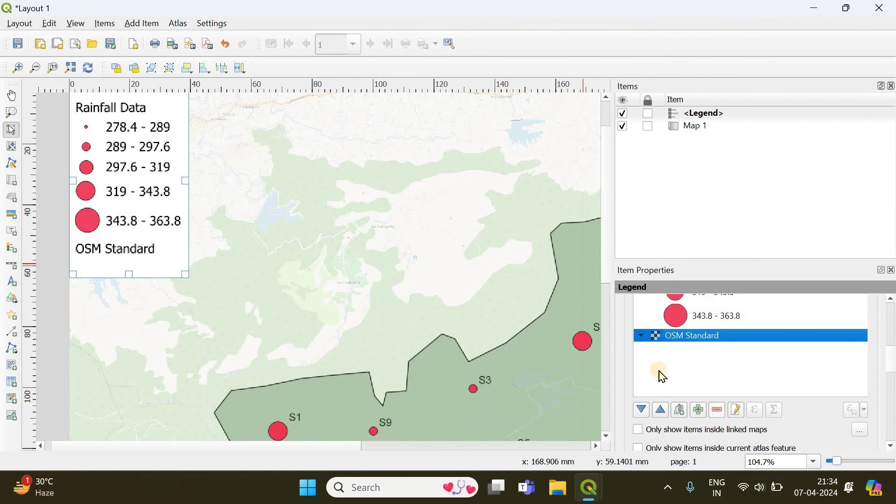
- Shorten the legend's Rainfall Data heading to "Rainfall" and centre it above the classes with leading spaces
{"action": "scroll", "coordinate": [697, 347], "scroll_direction": "up", "scroll_amount": 1}
{"action": "scroll", "coordinate": [695, 348], "scroll_direction": "up", "scroll_amount": 1}
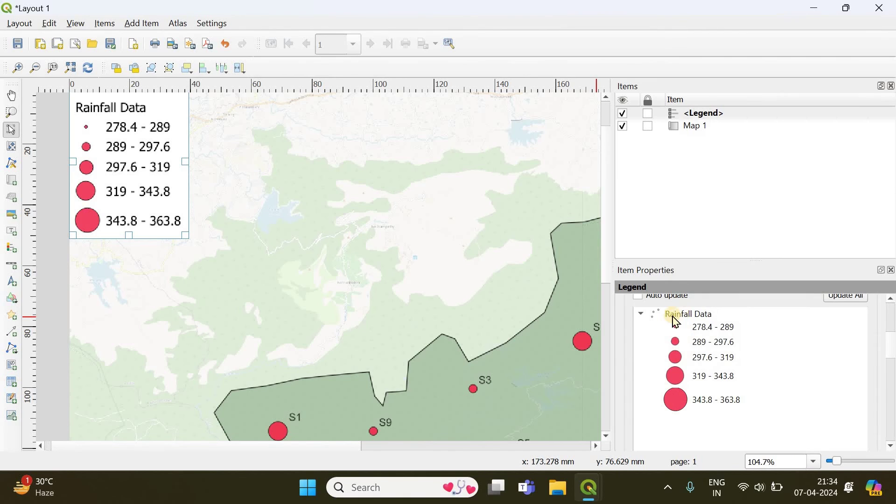
{"action": "double_click", "coordinate": [699, 320]}
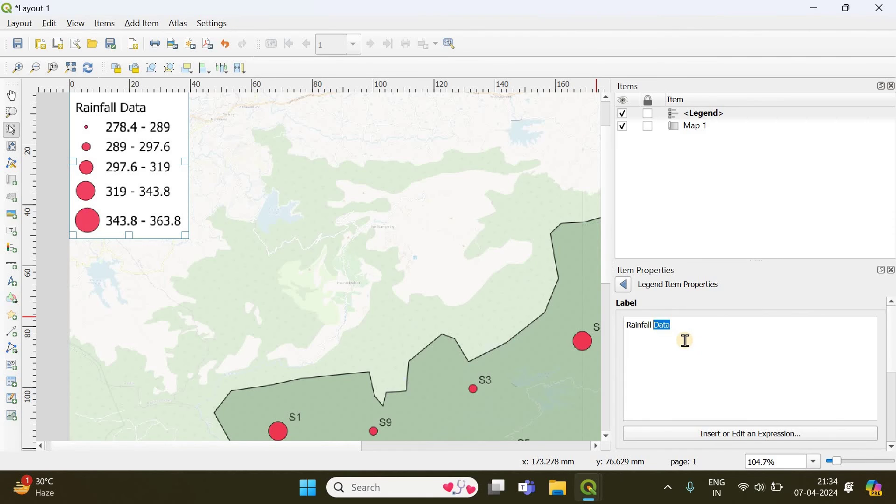
{"action": "key", "text": "BackSpace"}
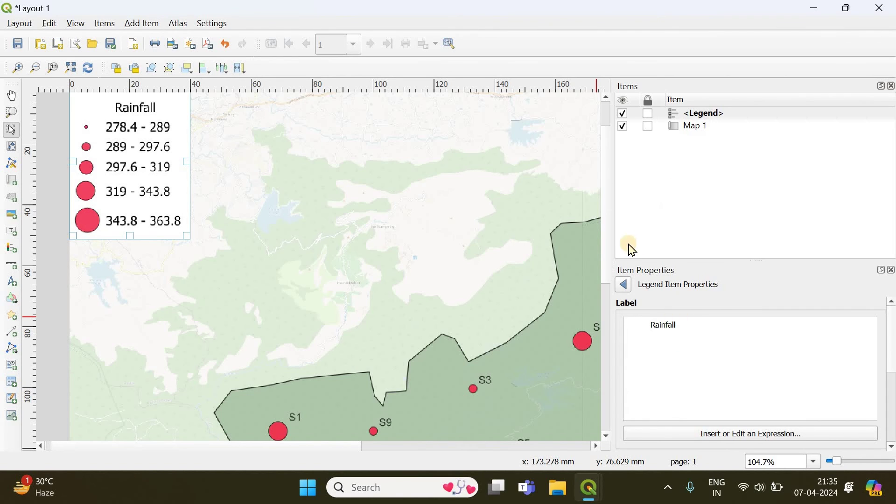
- Widen the layout view, deselect the legend and inspect the legend and whole page
{"action": "left_click_drag", "start_coordinate": [614, 243], "coordinate": [704, 240]}
{"action": "scroll", "coordinate": [471, 267], "scroll_direction": "down", "scroll_amount": 1}
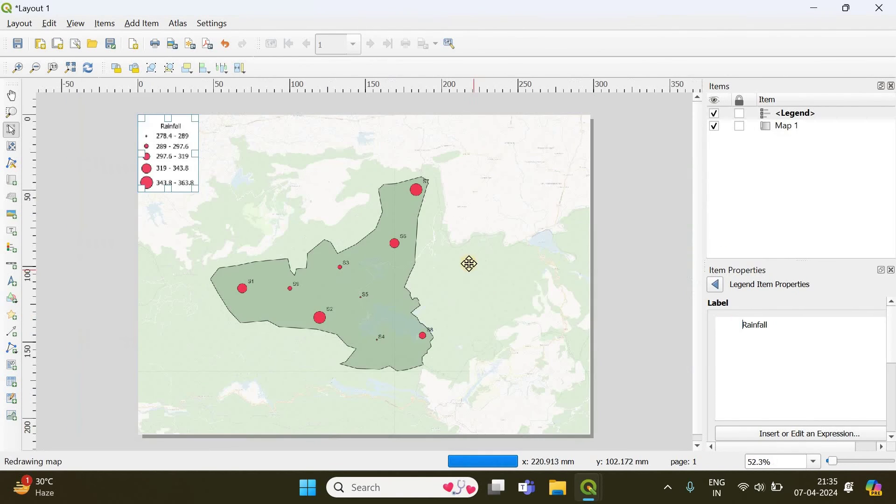
{"action": "left_click", "coordinate": [637, 246]}
{"action": "scroll", "coordinate": [156, 150], "scroll_direction": "up", "scroll_amount": 2}
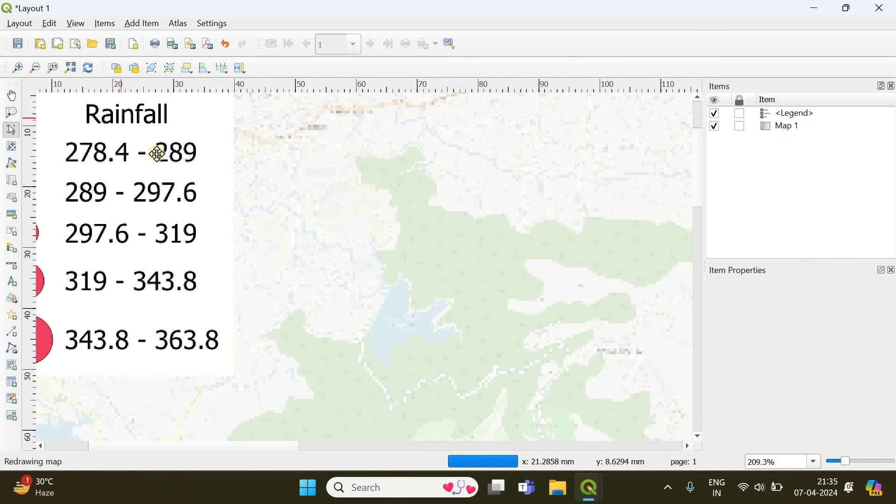
{"action": "scroll", "coordinate": [216, 160], "scroll_direction": "down", "scroll_amount": 2}
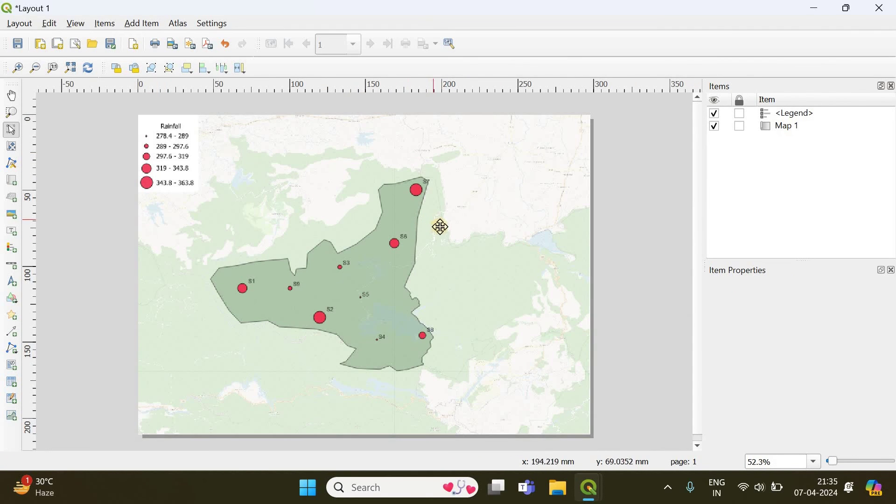
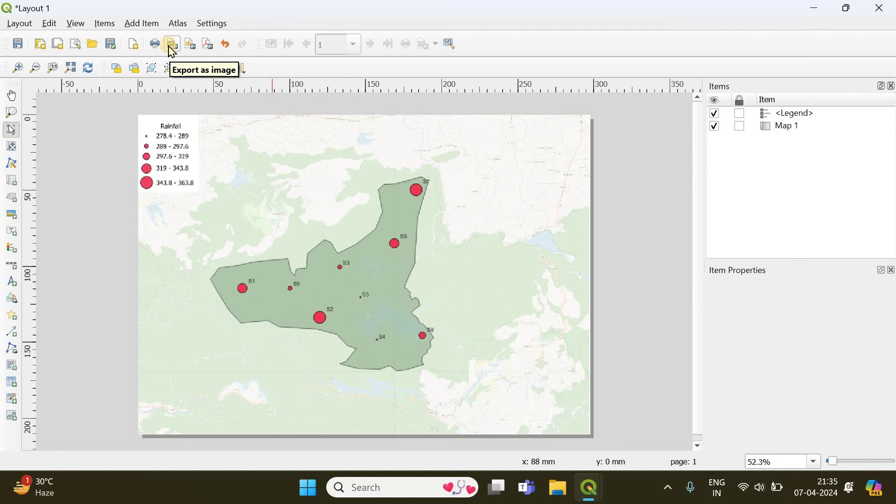
- Start exporting the layout as a PNG image named bubble_map on the Desktop
{"action": "left_click", "coordinate": [172, 50]}
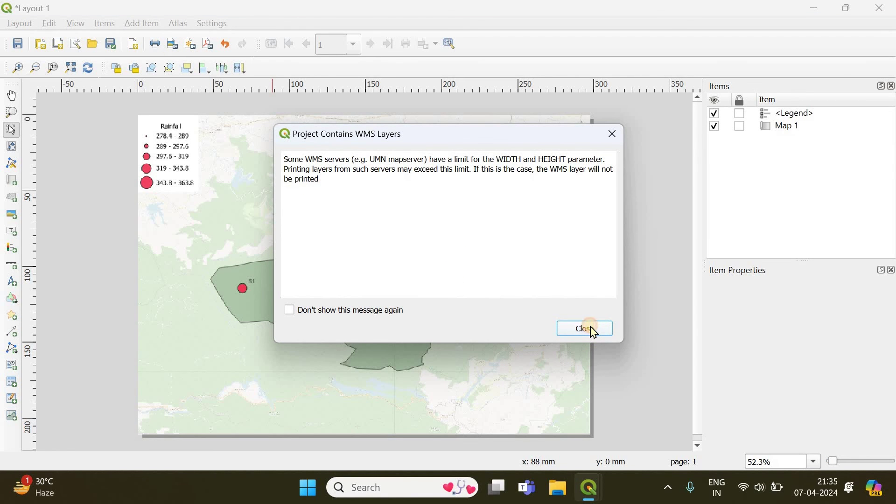
{"action": "left_click", "coordinate": [593, 331]}
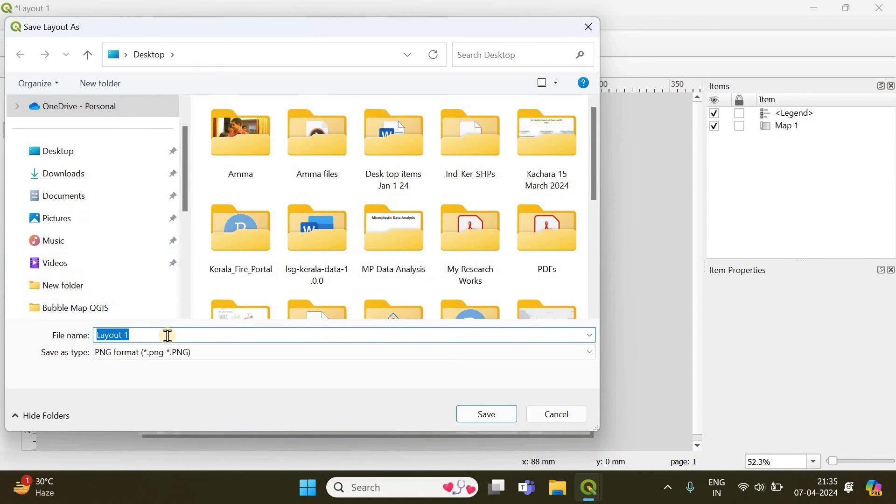
{"action": "type", "text": "b"}
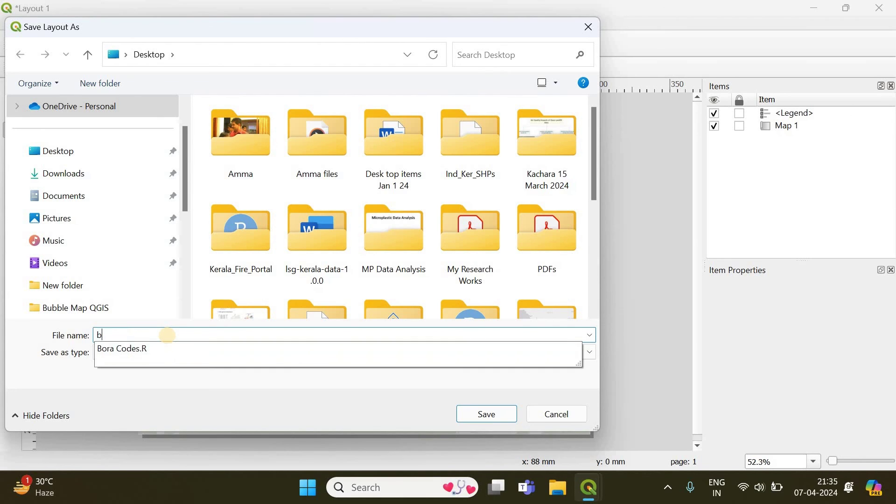
{"action": "type", "text": "ubble_map"}
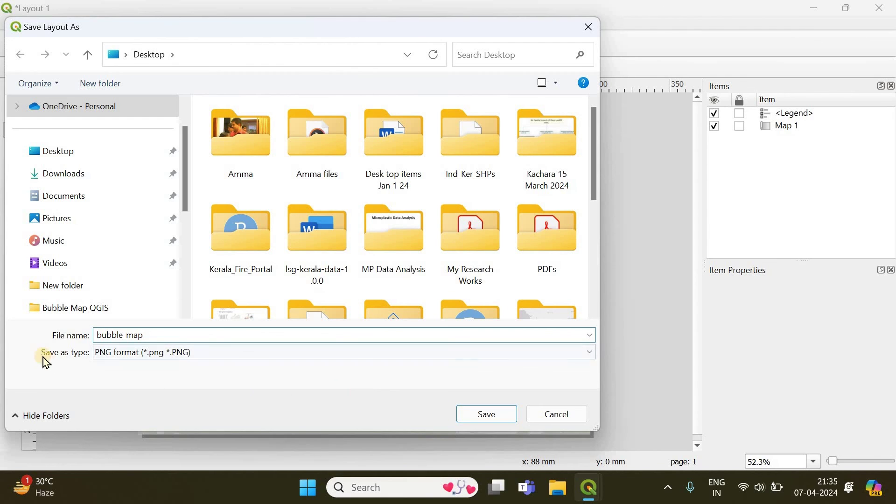
{"action": "left_click", "coordinate": [503, 415]}
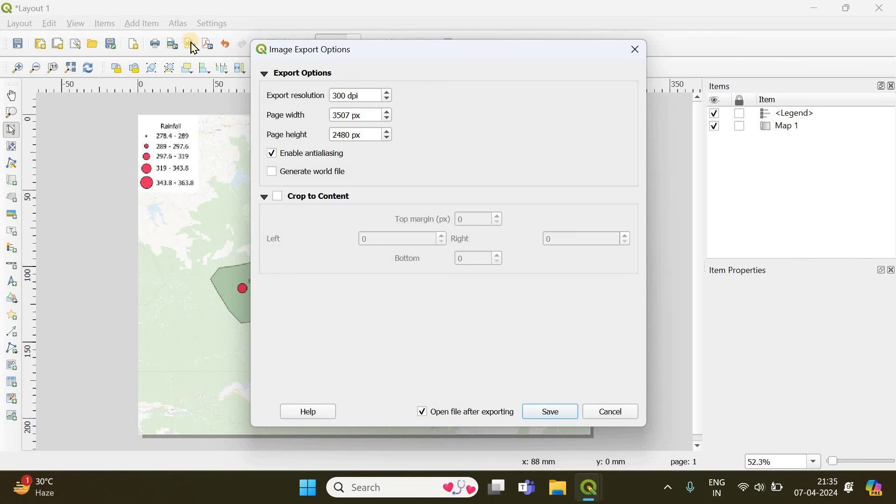
- Set the export resolution to 350 dpi and save the image
{"action": "left_click", "coordinate": [347, 92]}
{"action": "key", "text": "BackSpace"}
{"action": "type", "text": "5"}
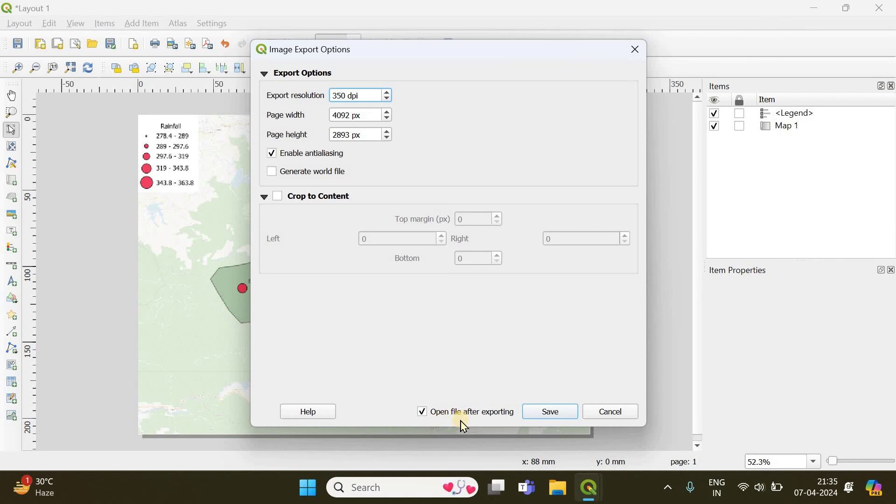
{"action": "left_click", "coordinate": [544, 414]}
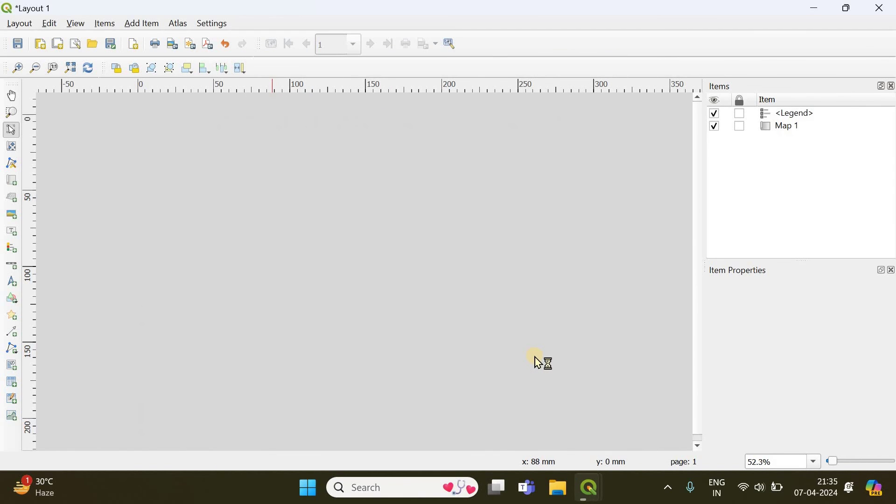